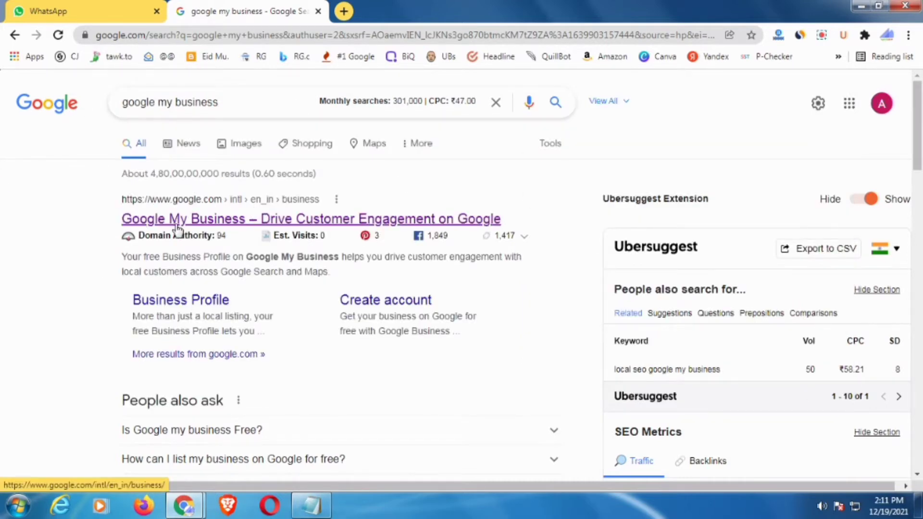
- Open the Google Business Profile result, read through its overview page, and choose Manage now
click(270, 222)
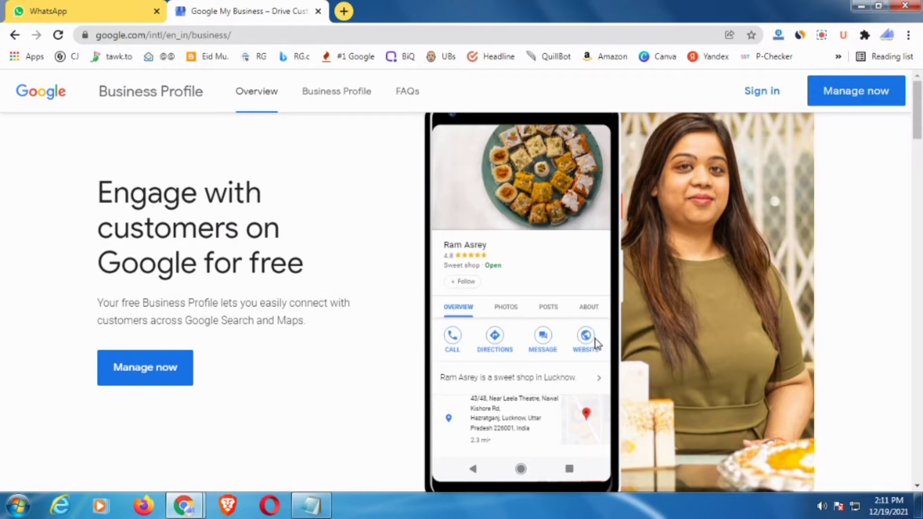
scroll(590, 351, down, 4)
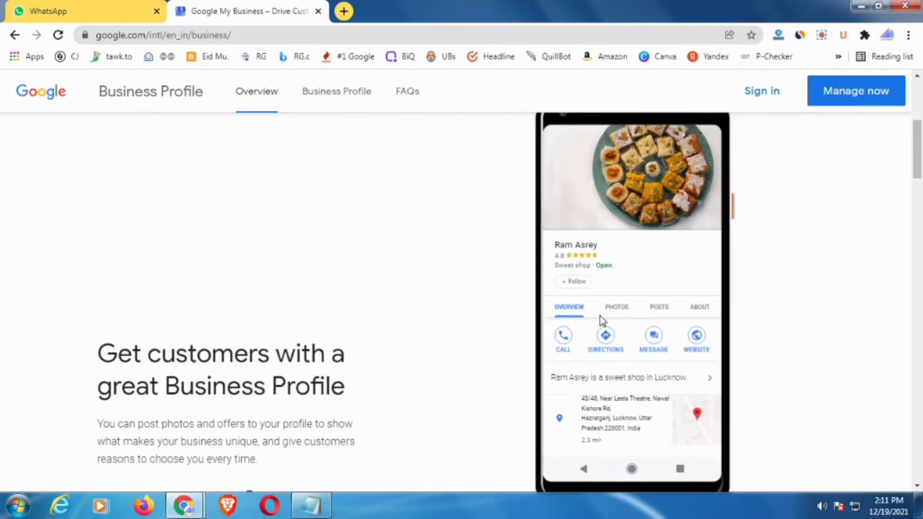
scroll(428, 322, down, 3)
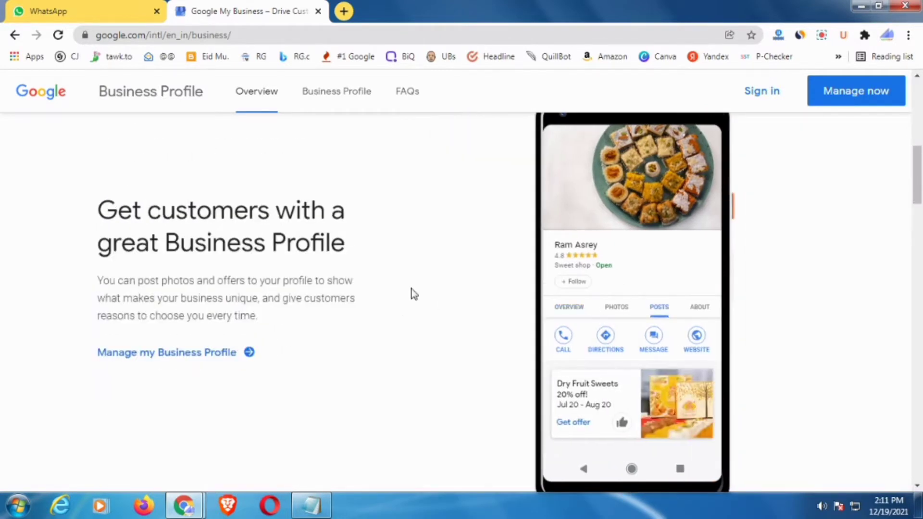
scroll(632, 370, down, 1)
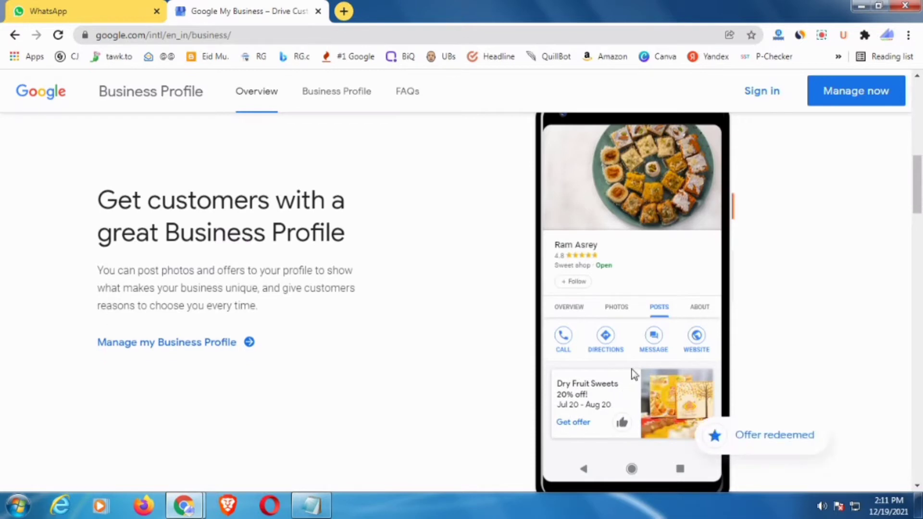
scroll(404, 336, down, 4)
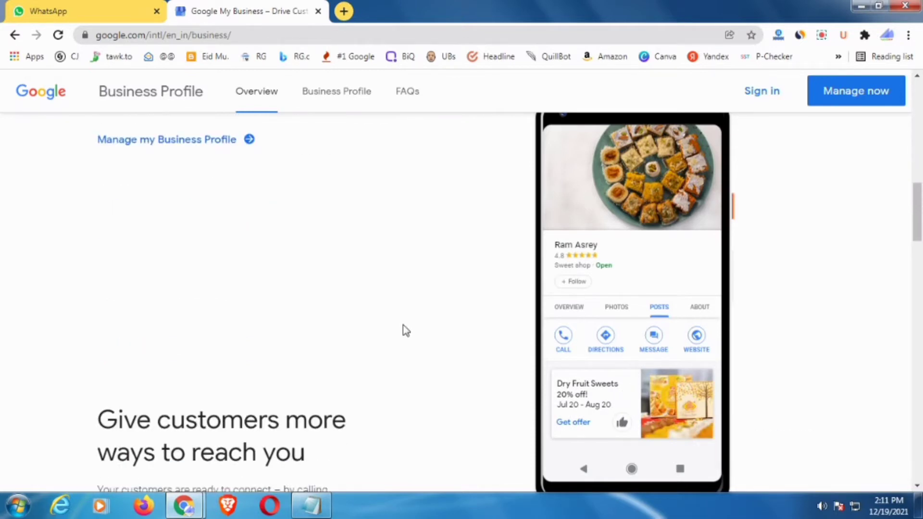
scroll(409, 327, down, 4)
scroll(433, 318, down, 2)
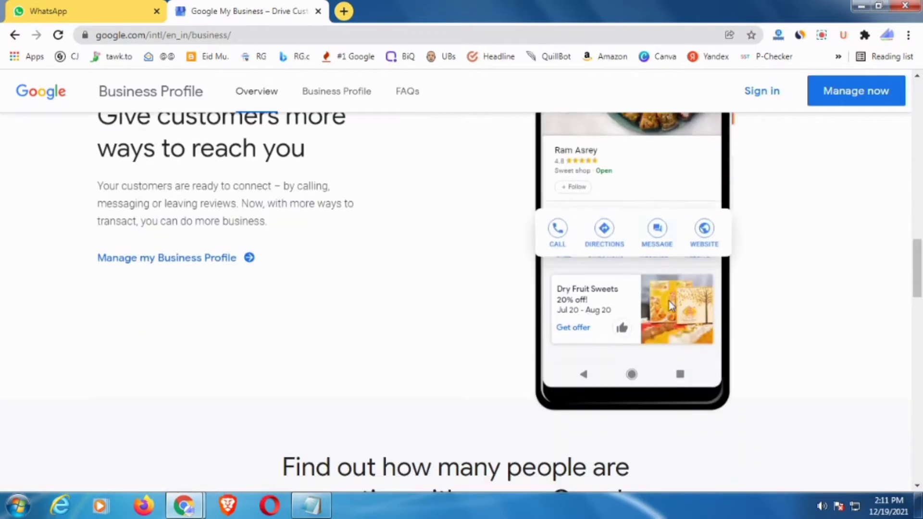
scroll(726, 303, up, 5)
scroll(726, 298, down, 11)
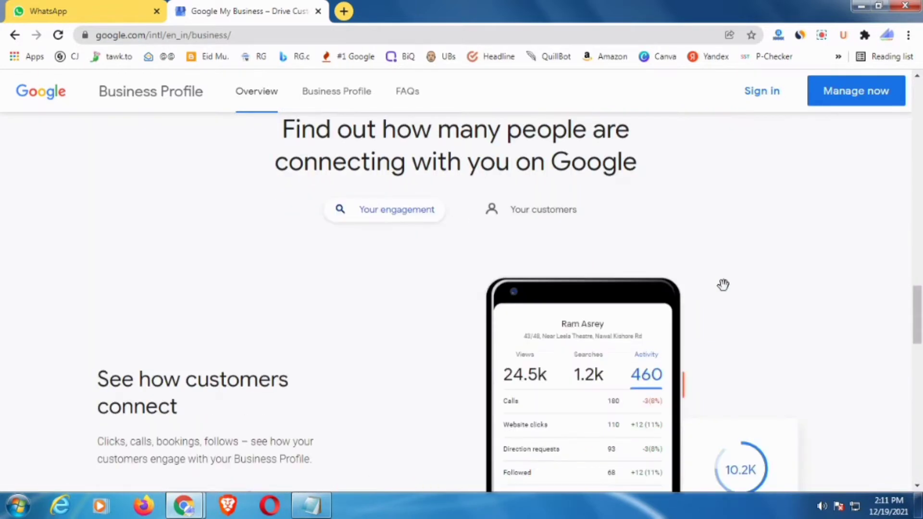
scroll(724, 284, down, 3)
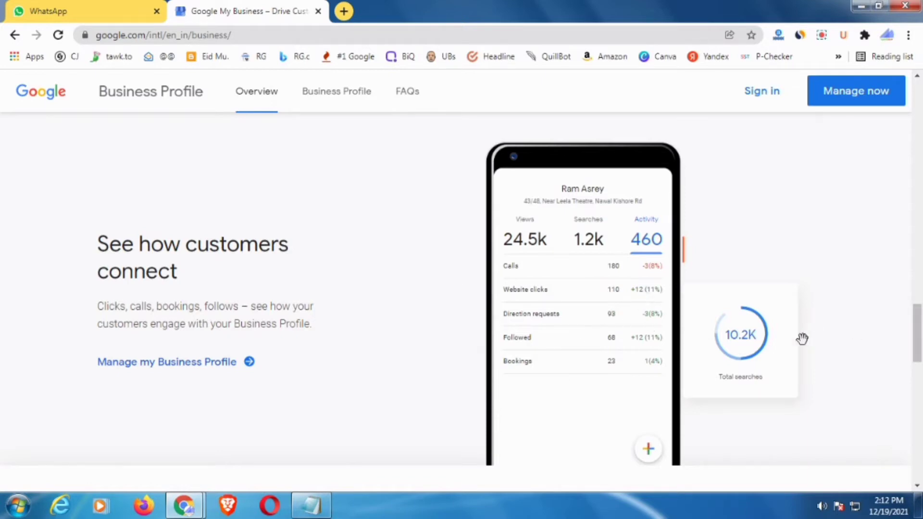
scroll(793, 331, up, 4)
scroll(785, 331, up, 4)
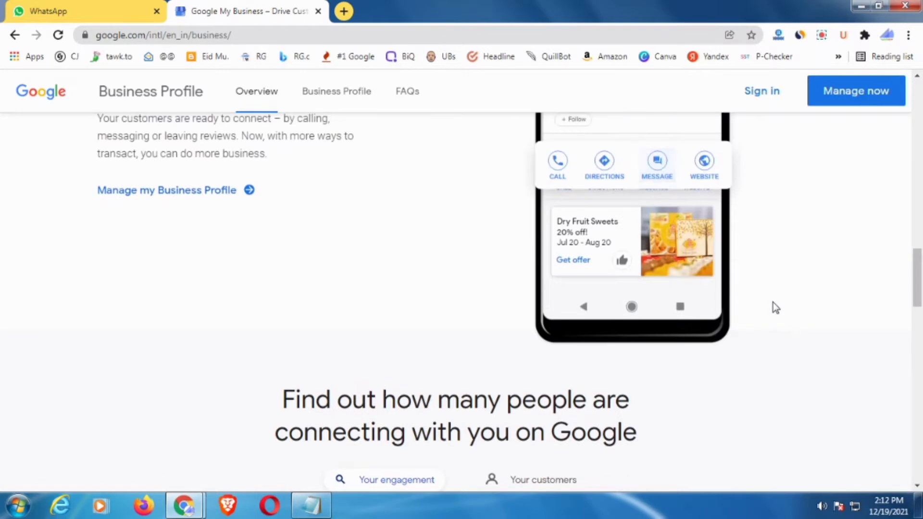
click(850, 102)
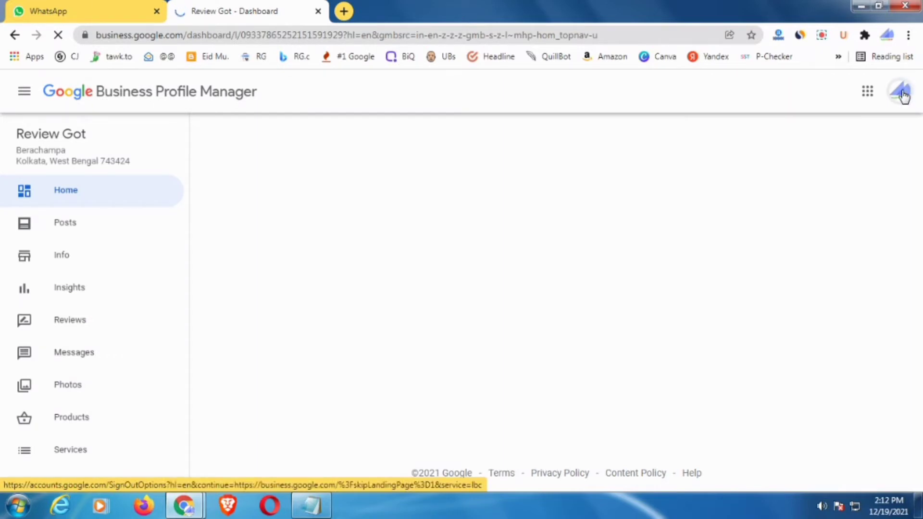
- Switch to the balloon business's Google account, close the Review Got dashboard tab, and focus the business name search
click(904, 95)
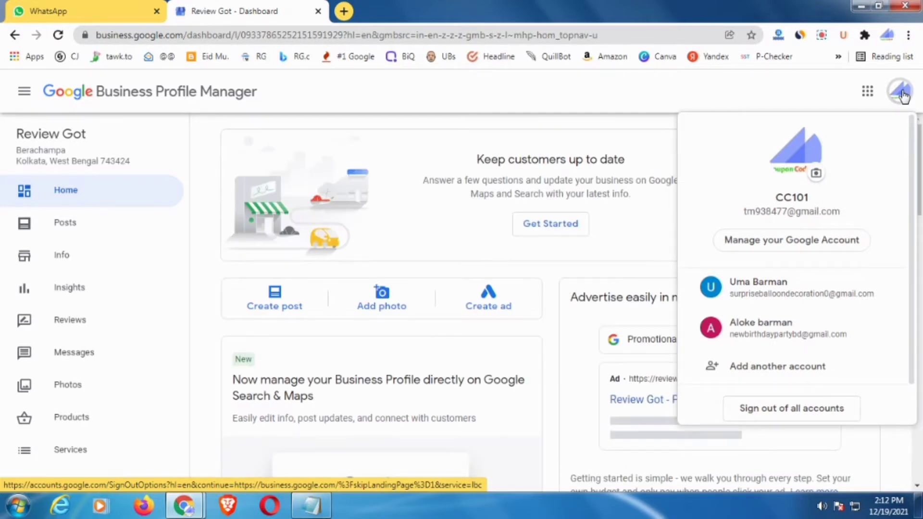
click(810, 340)
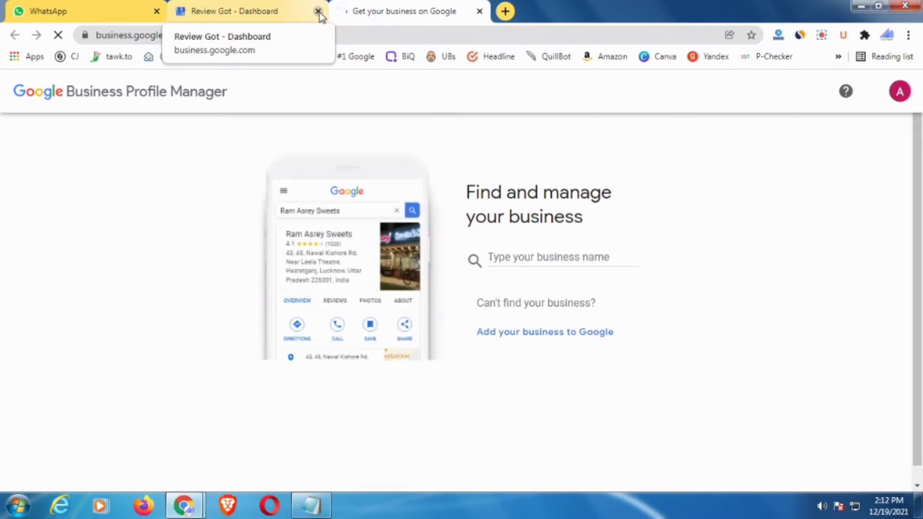
click(318, 11)
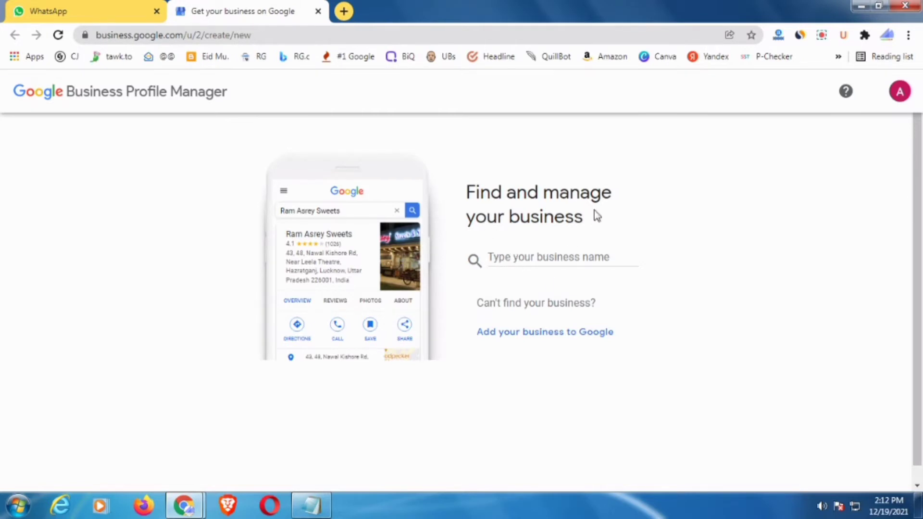
click(517, 257)
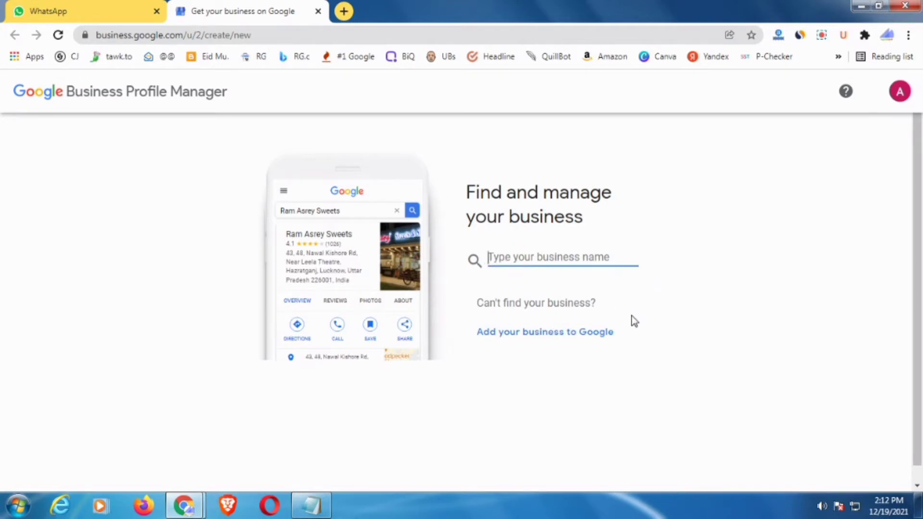
- Start adding a new business and paste the business name copied from the Notepad notes
click(572, 332)
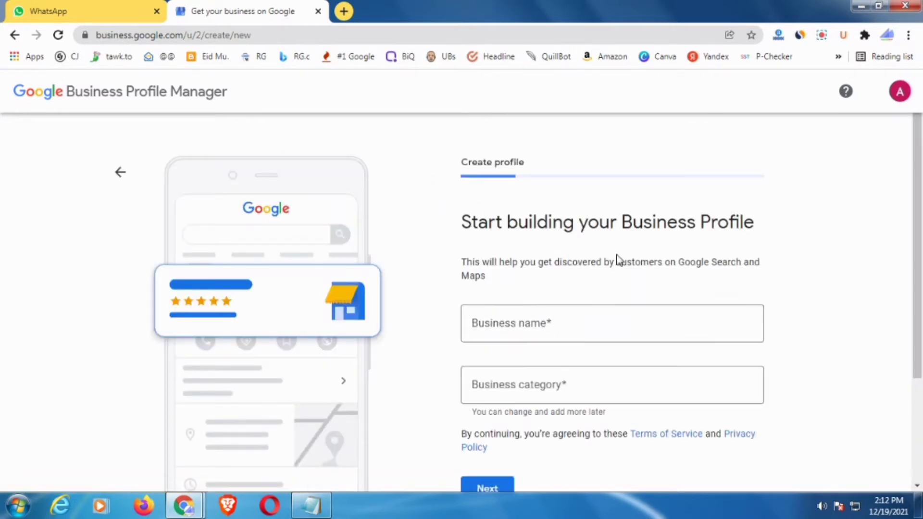
scroll(619, 260, down, 1)
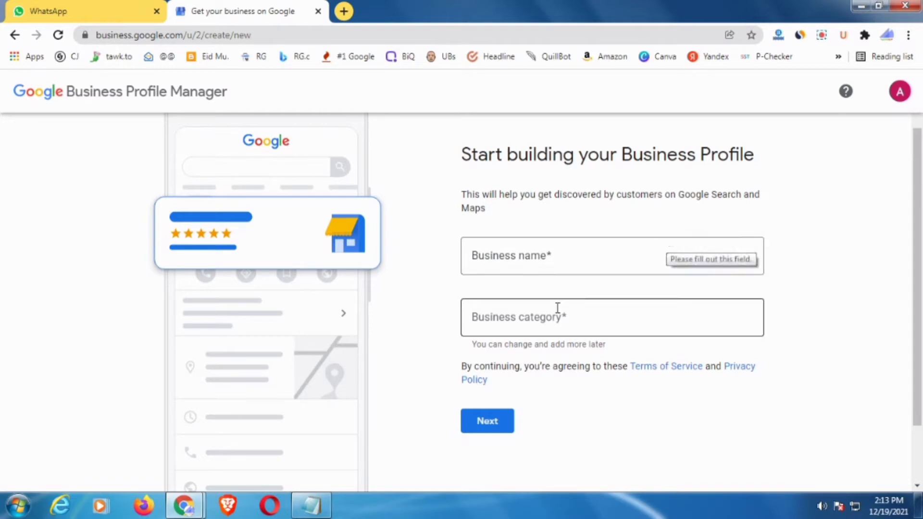
click(311, 505)
click(508, 324)
scroll(579, 223, down, 8)
scroll(577, 211, down, 9)
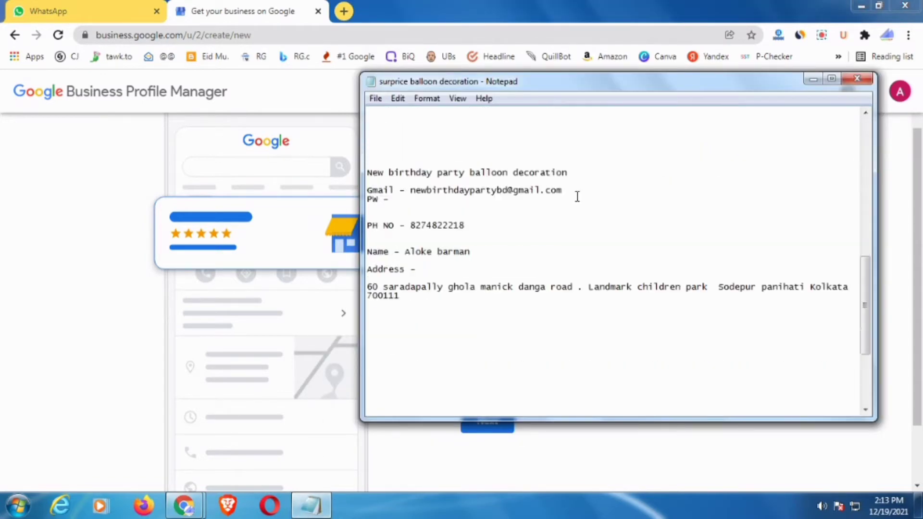
scroll(577, 197, up, 1)
drag(579, 176, 374, 177)
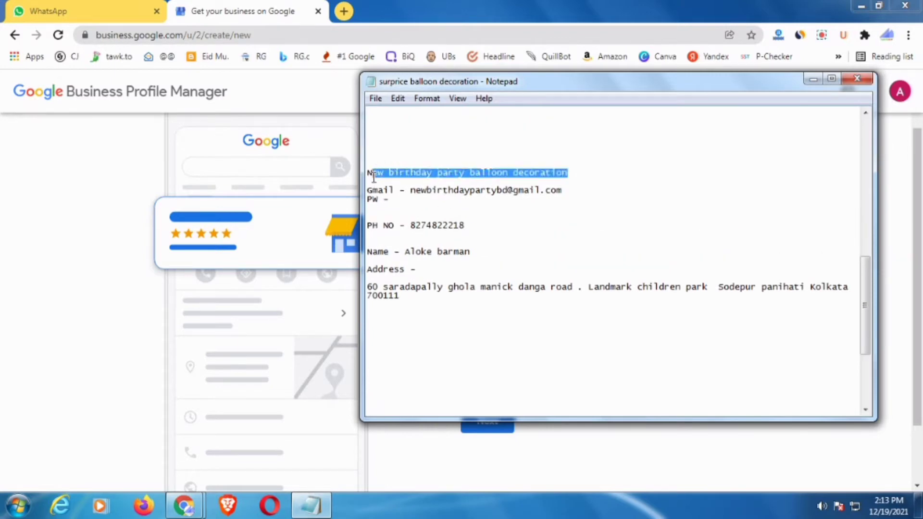
key(ctrl+c)
click(294, 18)
click(535, 257)
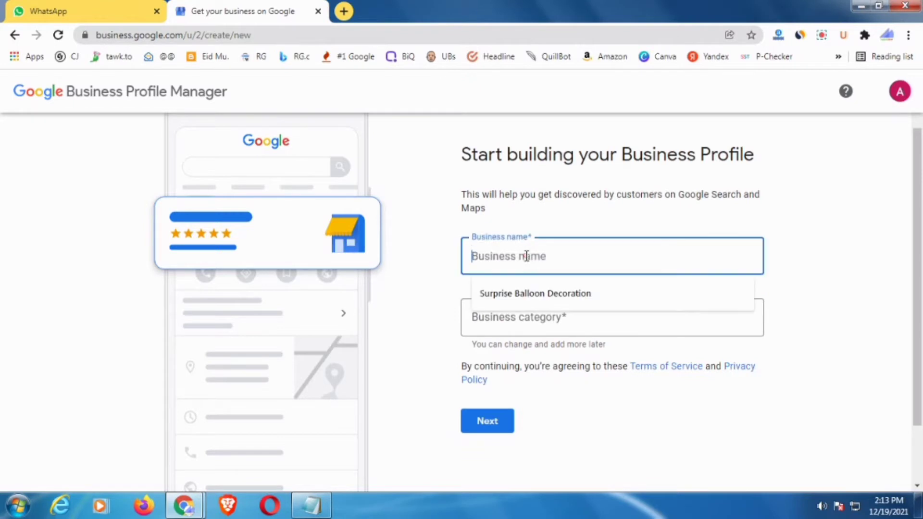
key(ctrl+v)
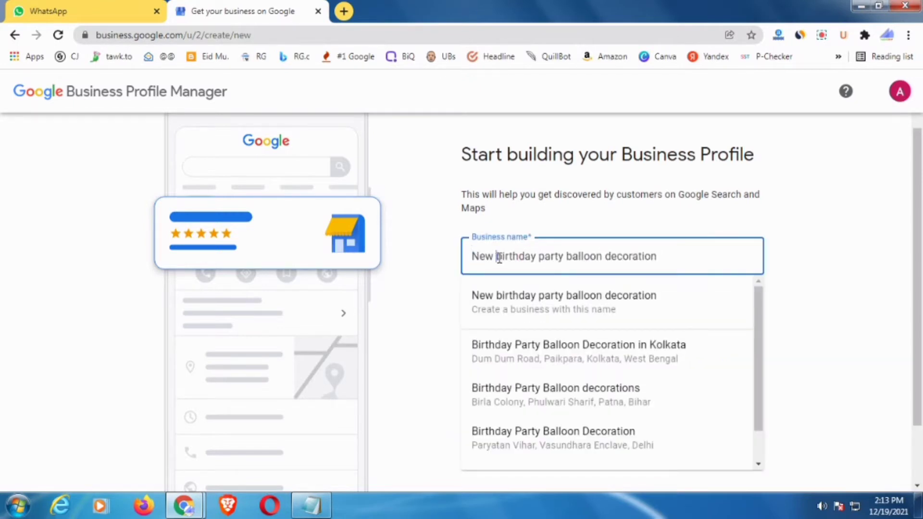
- Capitalise Birthday, Party, Balloon and Decoration in the business name, dismissing the suggestions
click(500, 255)
key(BackSpace)
text(B)
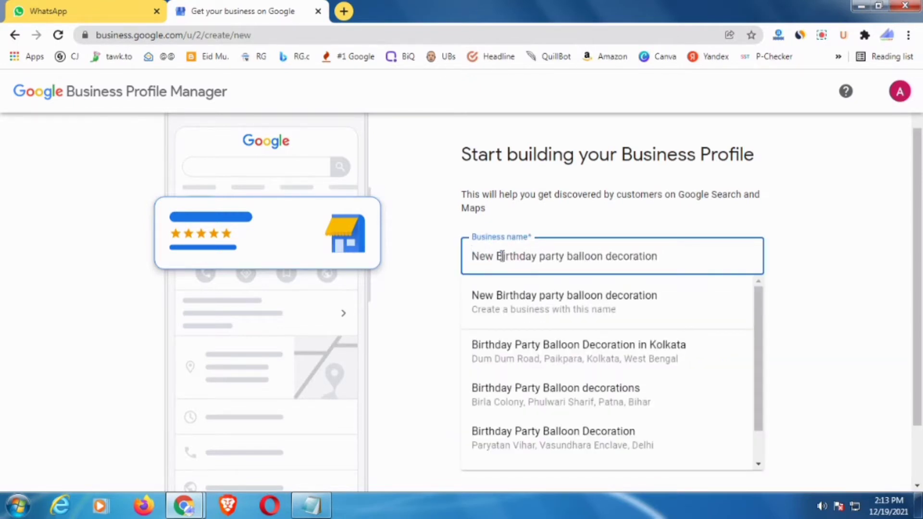
click(545, 257)
key(BackSpace)
text(P)
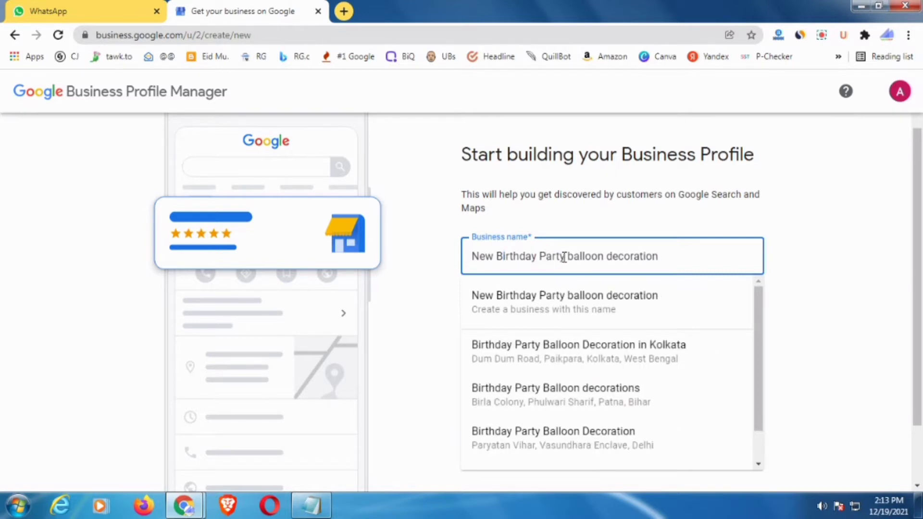
click(574, 257)
key(BackSpace)
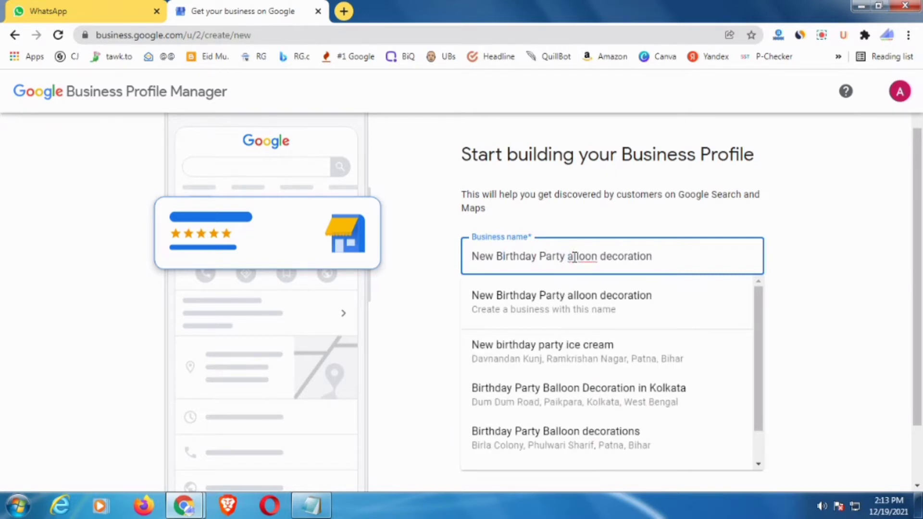
text(B)
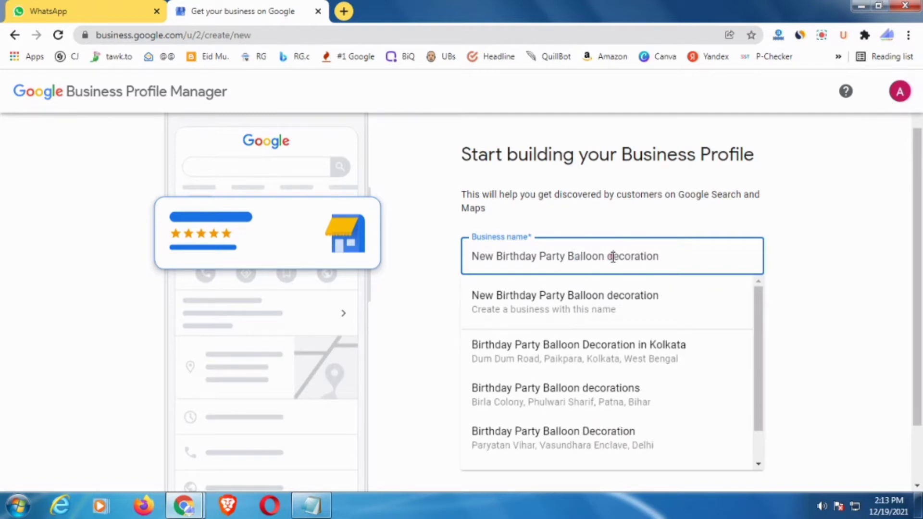
click(612, 257)
key(BackSpace)
text(D)
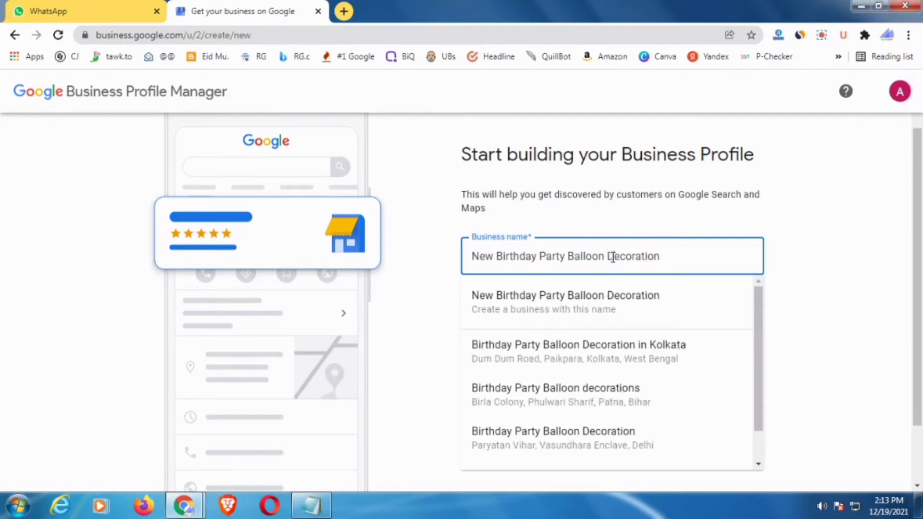
click(775, 267)
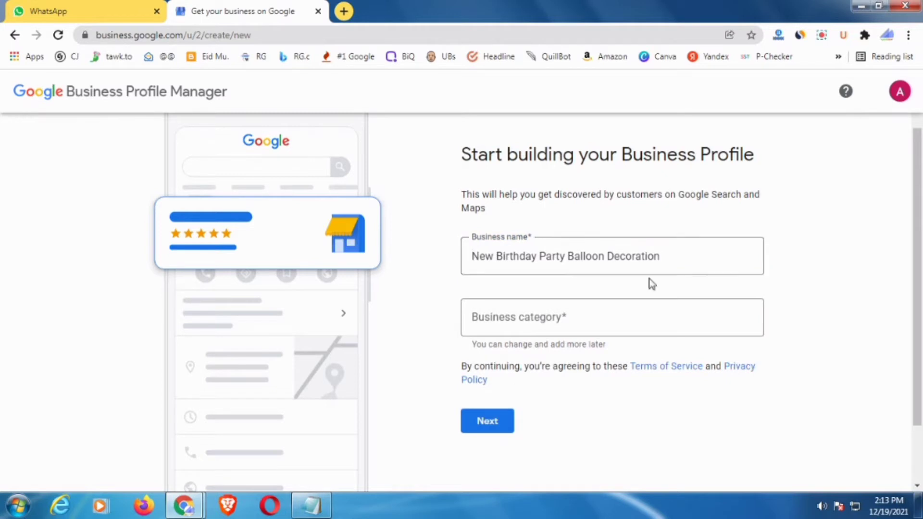
- Paste 'decoration' from the notes and set the business category to Powder coating service
click(596, 321)
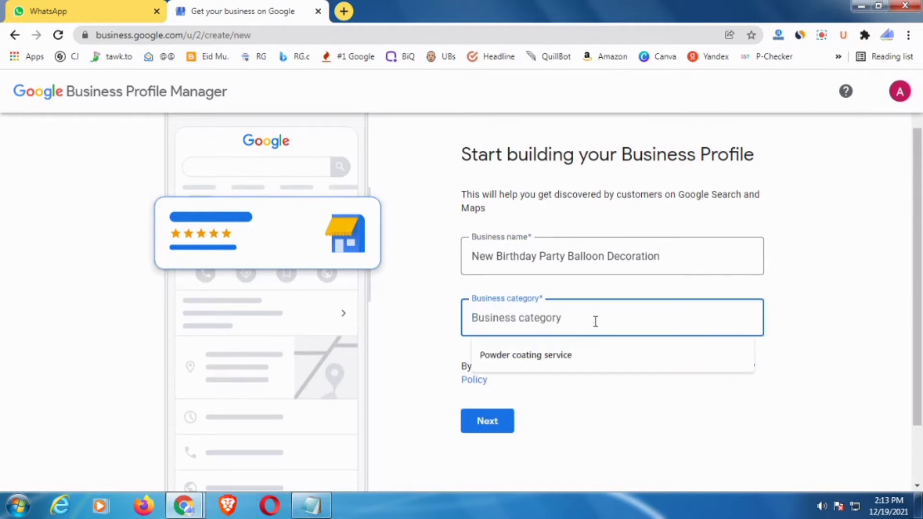
click(311, 505)
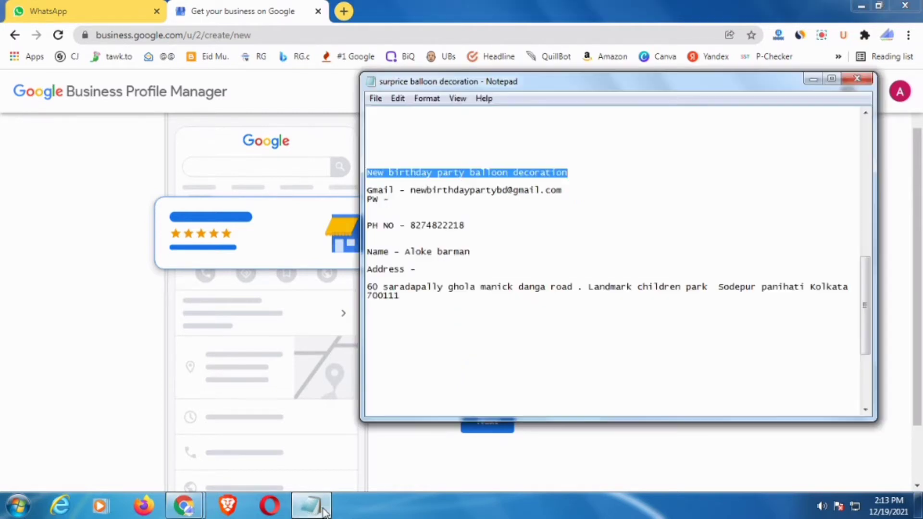
click(557, 192)
scroll(527, 307, down, 6)
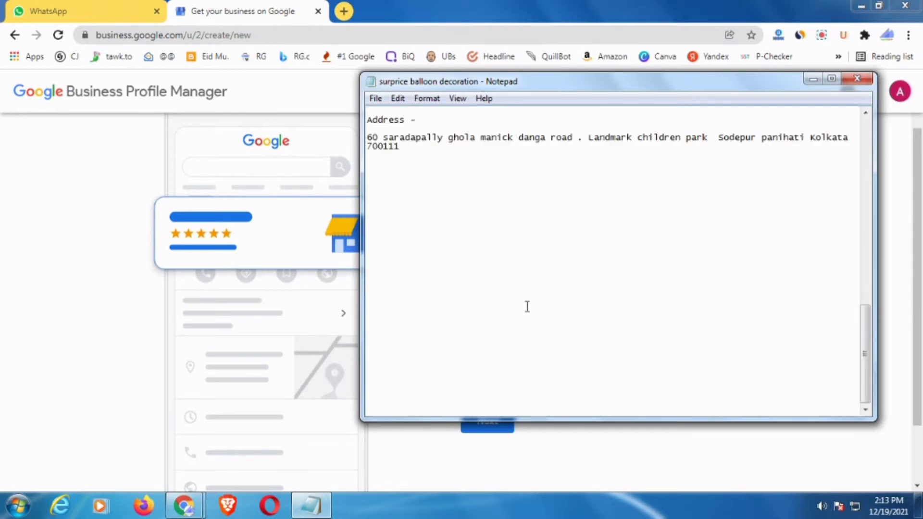
scroll(526, 306, up, 5)
scroll(519, 192, down, 1)
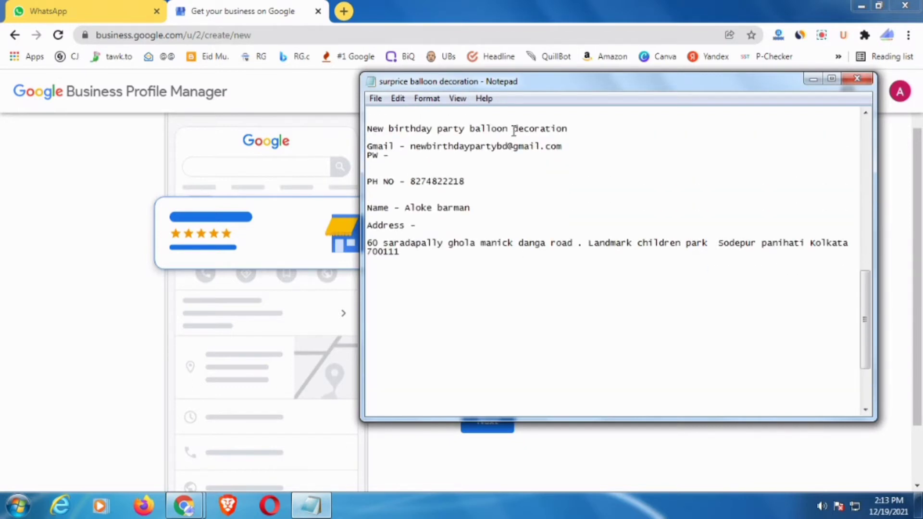
drag(512, 130, 572, 128)
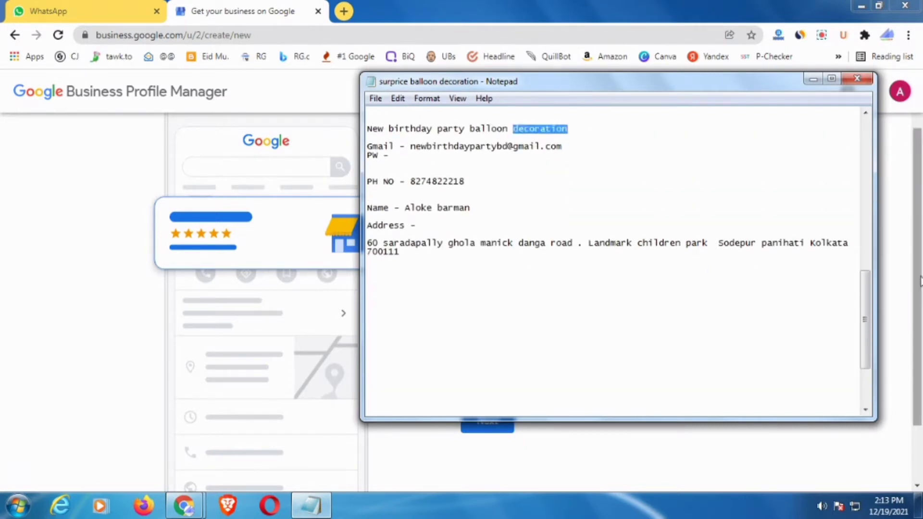
click(890, 286)
click(597, 320)
key(ctrl+v)
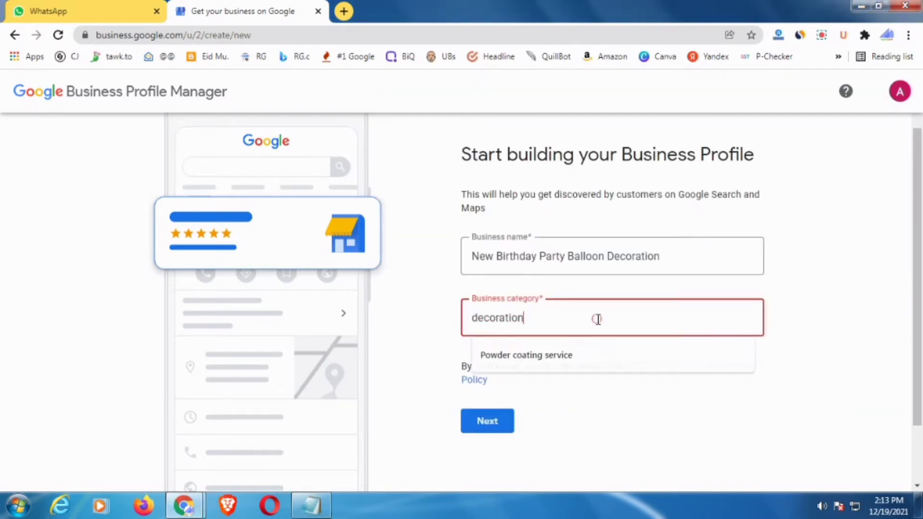
click(530, 367)
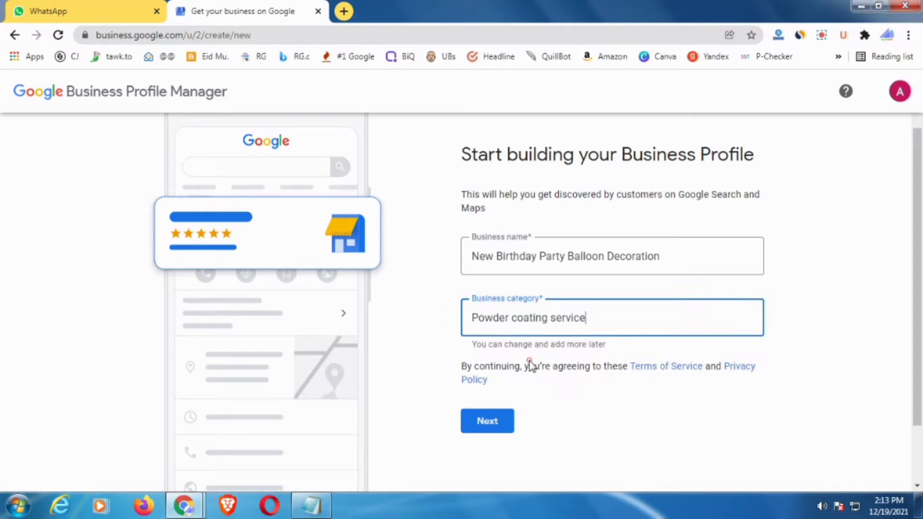
- Indicate there is no location customers can visit and continue to the service-area step
click(488, 423)
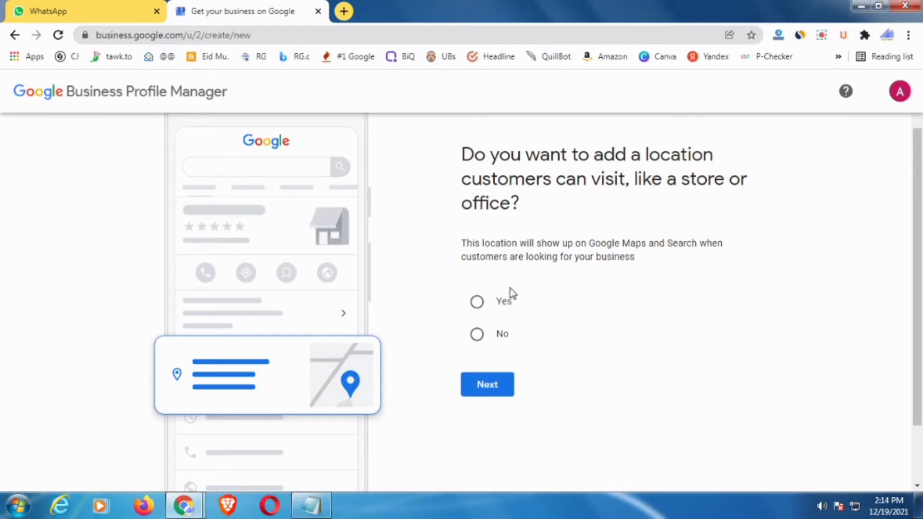
click(478, 335)
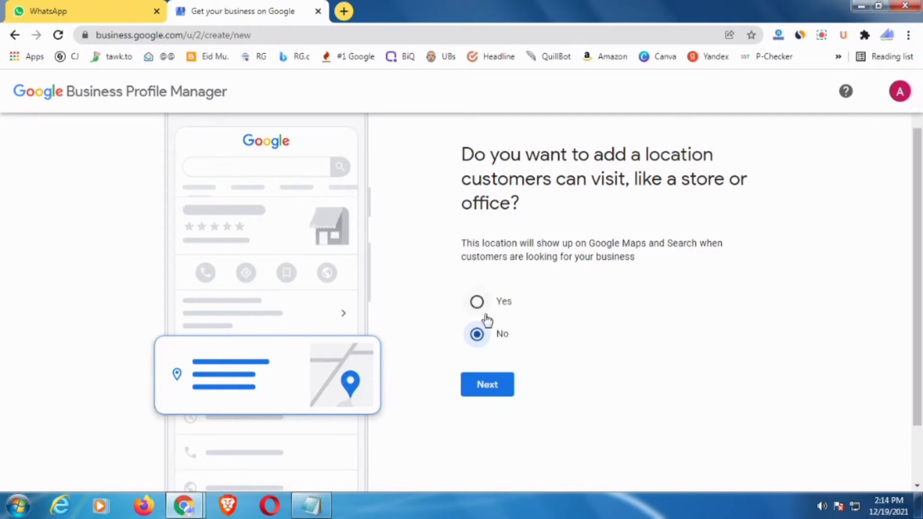
click(488, 385)
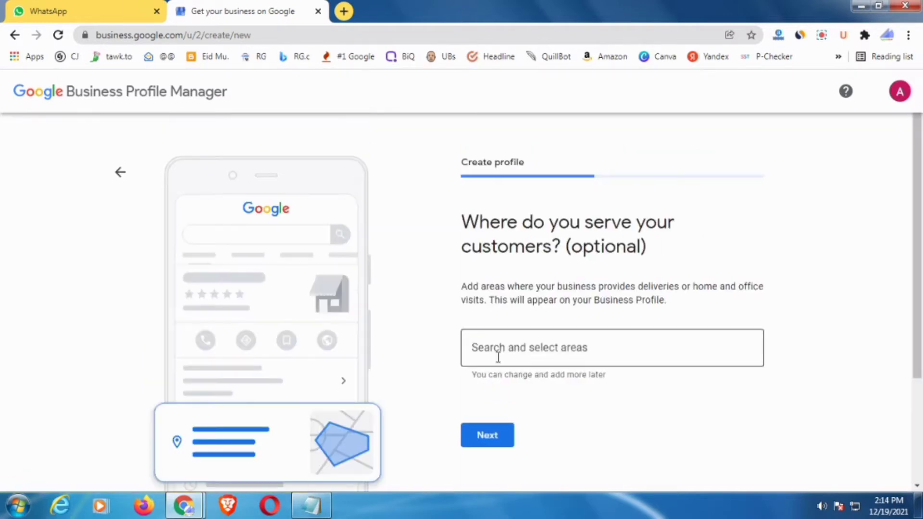
- Add Kolkata, North 24 Parganas, Howrah, South 24 Parganas and India as service areas, then continue
scroll(529, 327, down, 2)
scroll(538, 305, up, 2)
click(520, 349)
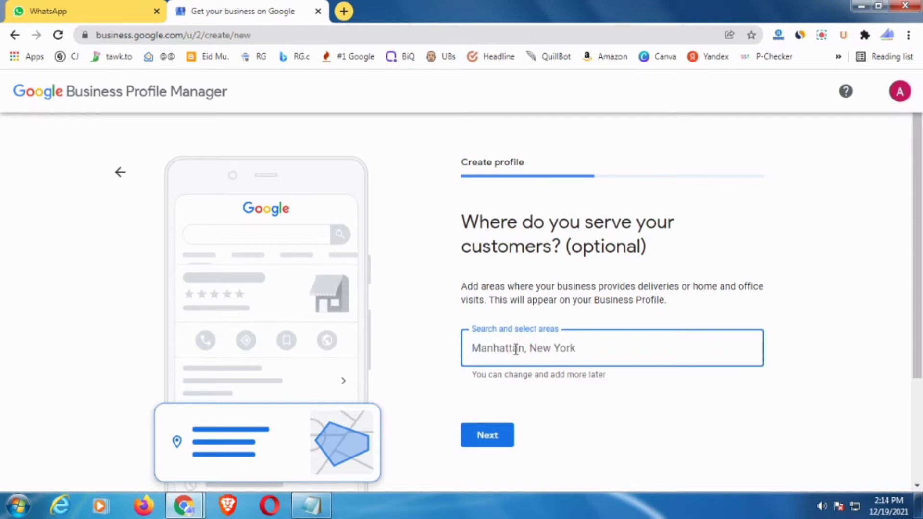
text(k)
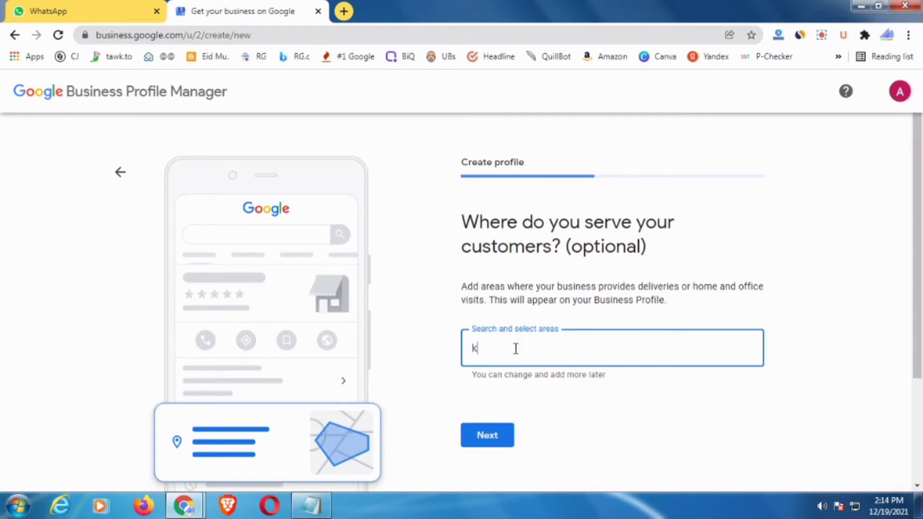
text(olka)
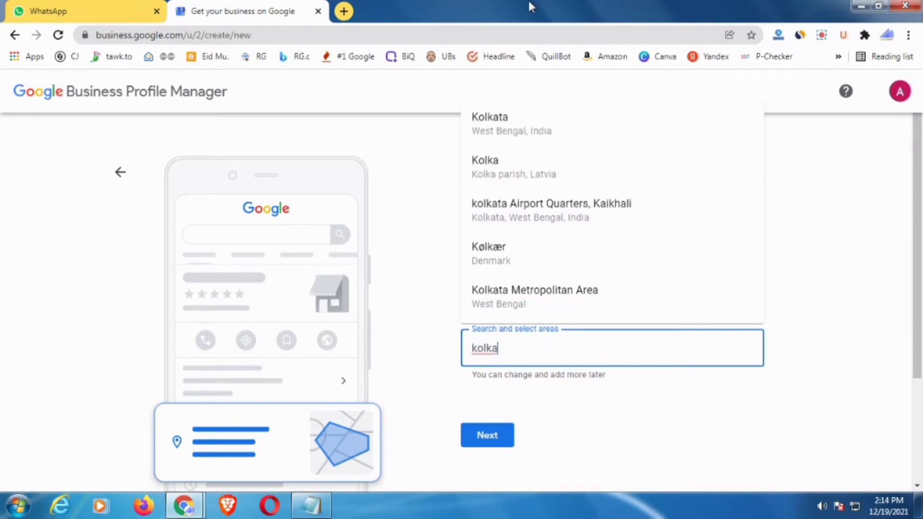
click(522, 126)
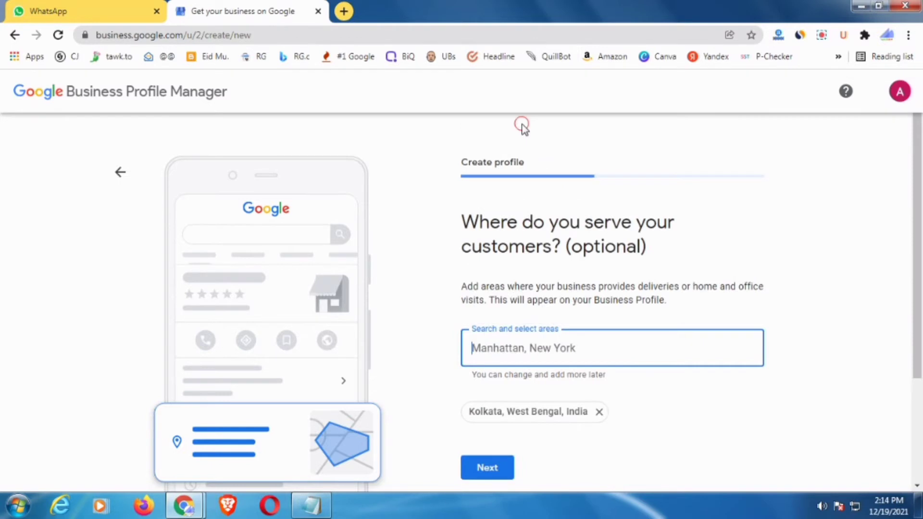
click(516, 353)
text(no)
text(h)
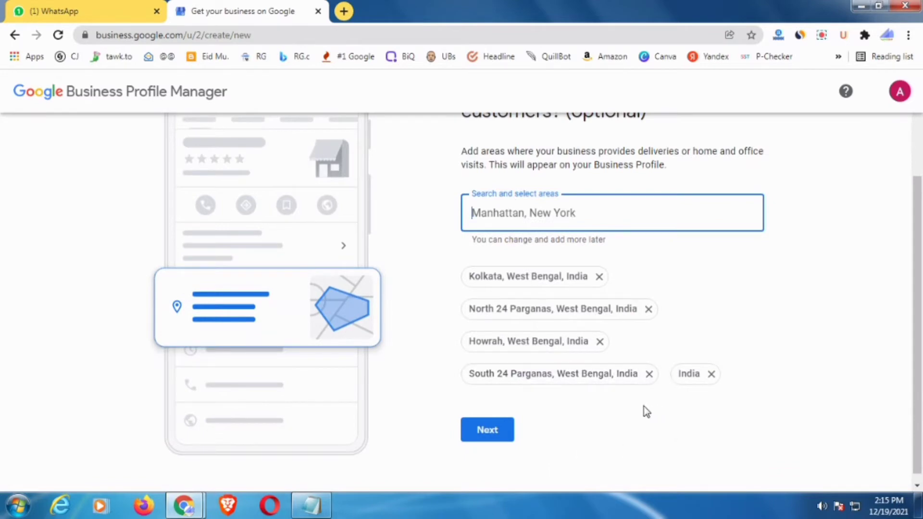
click(479, 434)
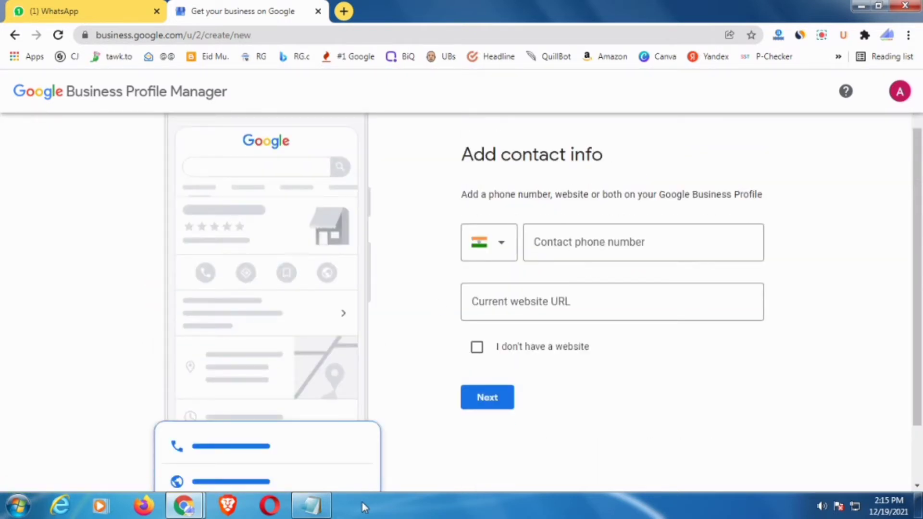
- Paste the business phone number from the notes, declare no website, and continue
click(312, 506)
drag(411, 182, 473, 183)
key(ctrl+c)
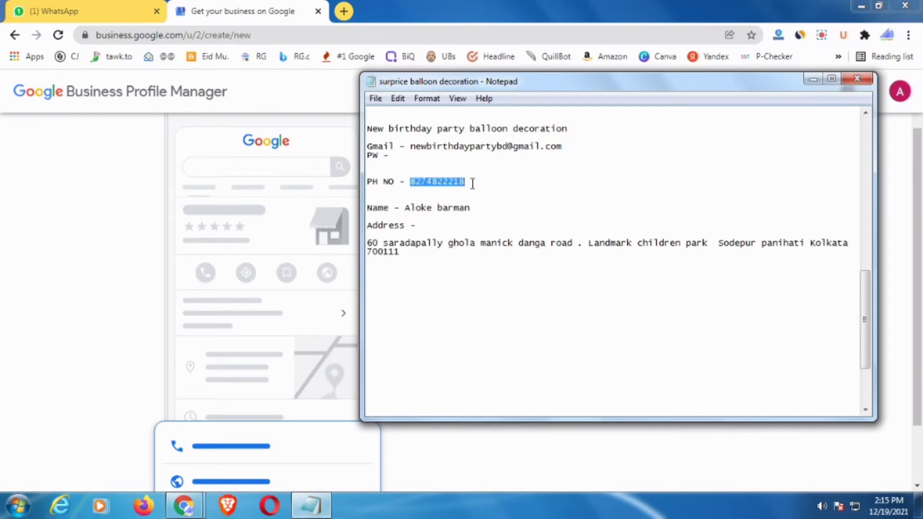
click(185, 225)
click(569, 243)
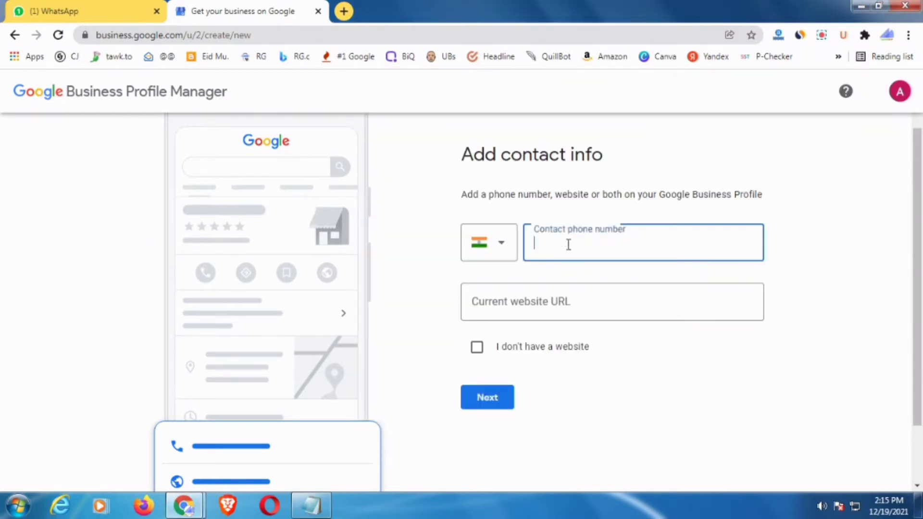
key(ctrl+v)
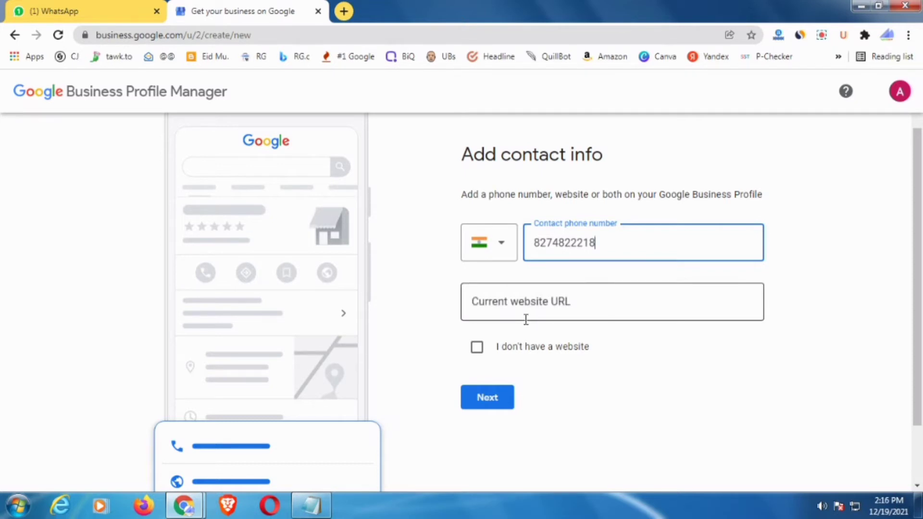
click(478, 348)
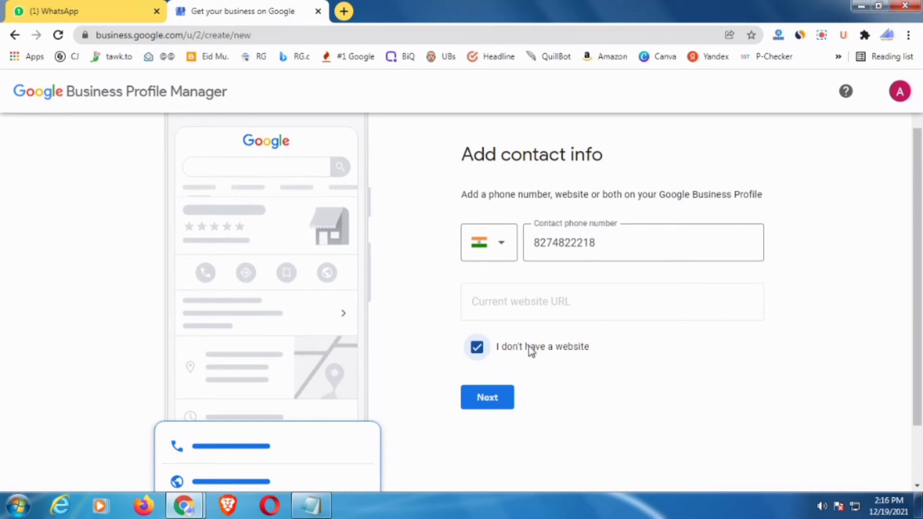
scroll(529, 356, down, 2)
click(494, 325)
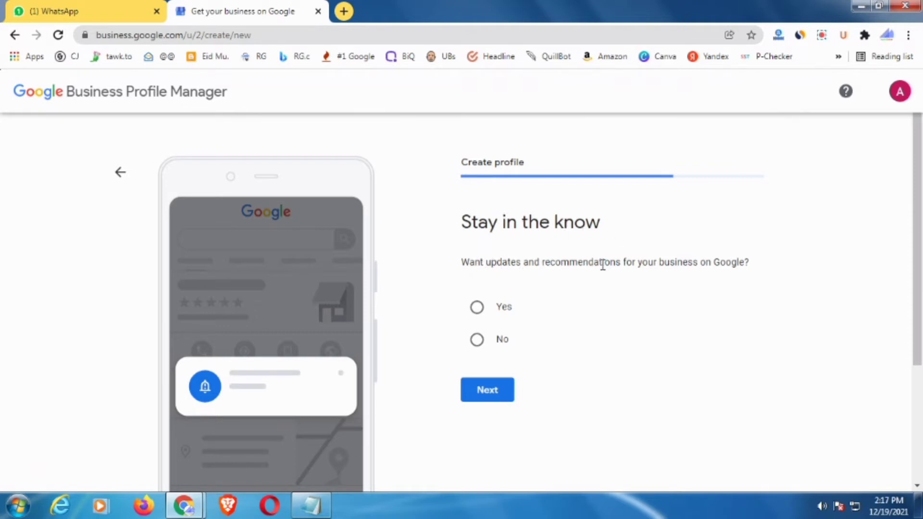
- Opt in to updates and recommendations with Yes and continue to verification
click(477, 307)
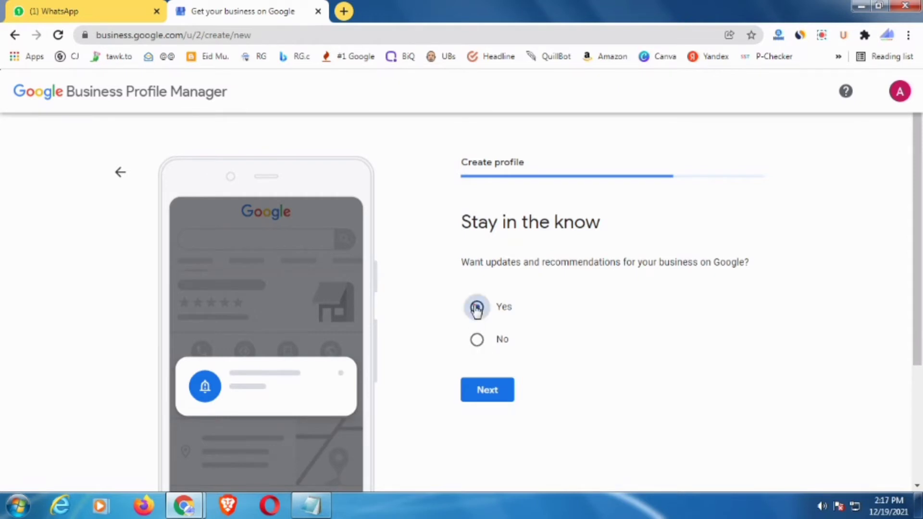
click(501, 400)
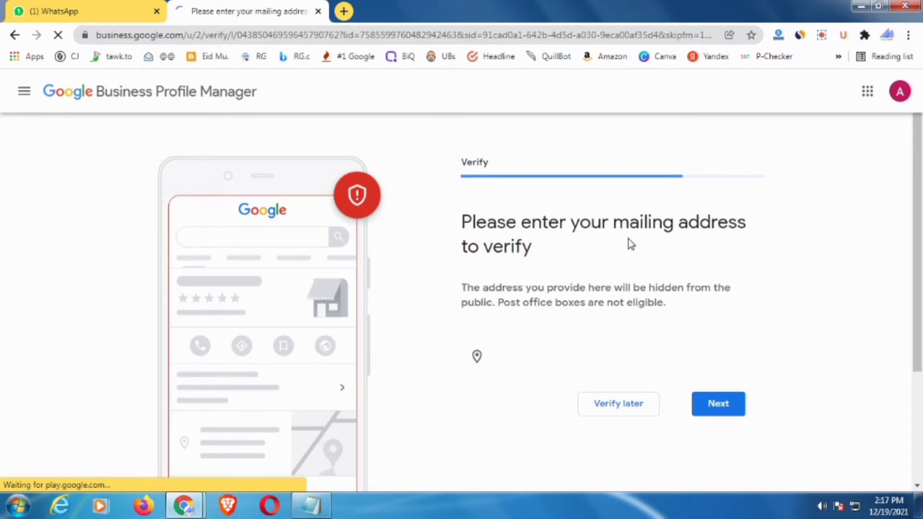
- Paste the street address from the notes, replacing the character before Sodepur with a comma
scroll(579, 284, down, 2)
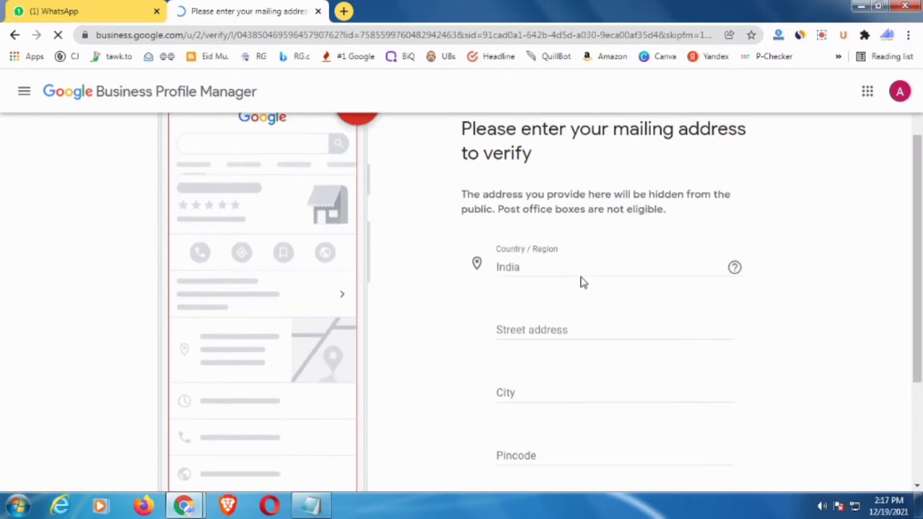
scroll(581, 282, up, 2)
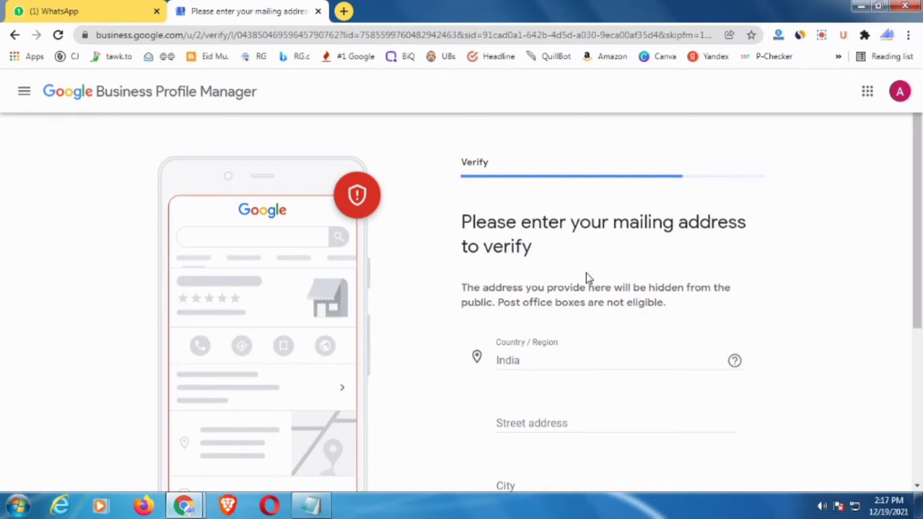
scroll(590, 278, down, 1)
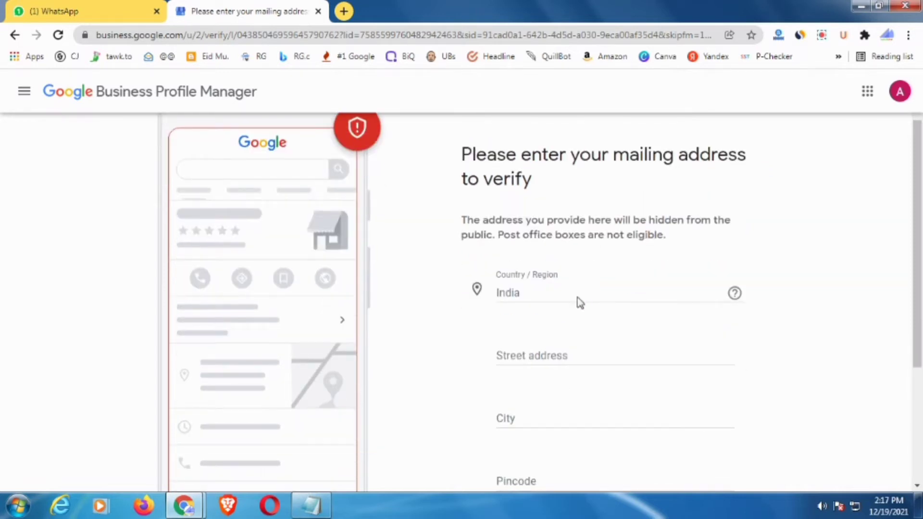
scroll(574, 312, down, 2)
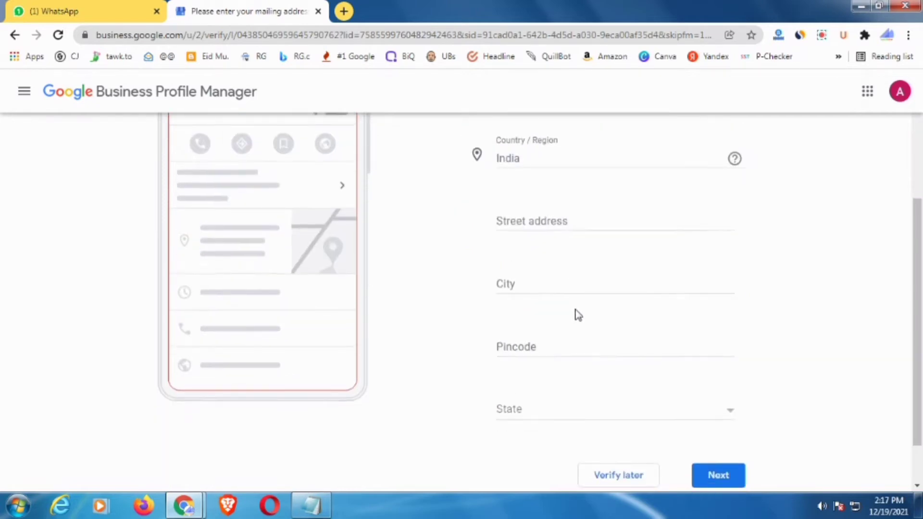
scroll(580, 312, up, 2)
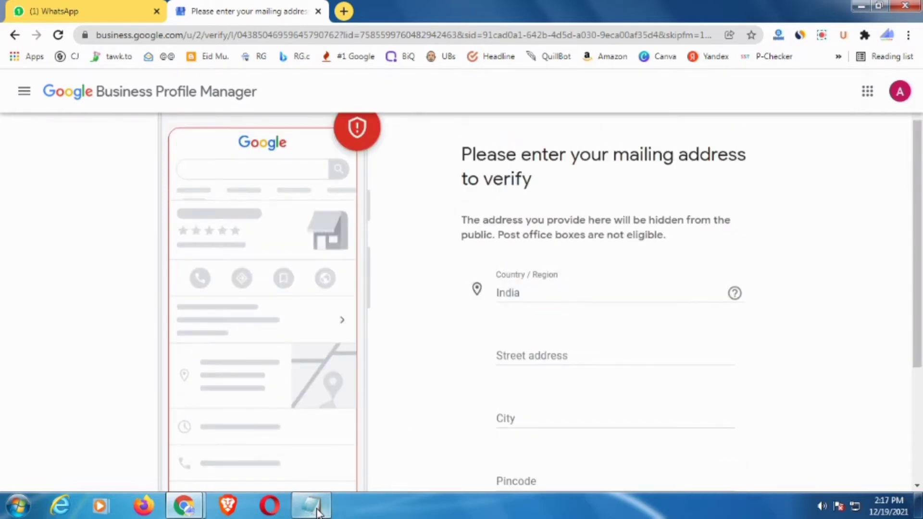
click(311, 505)
click(450, 266)
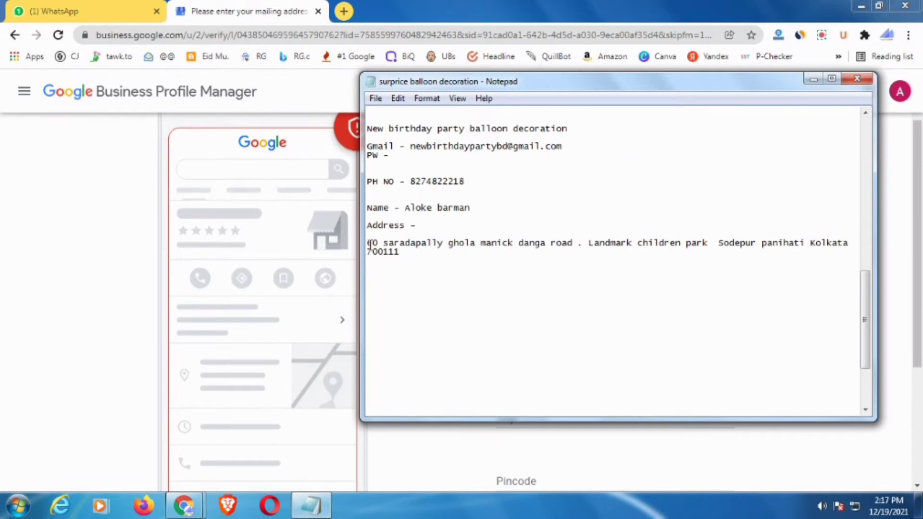
drag(372, 244, 739, 242)
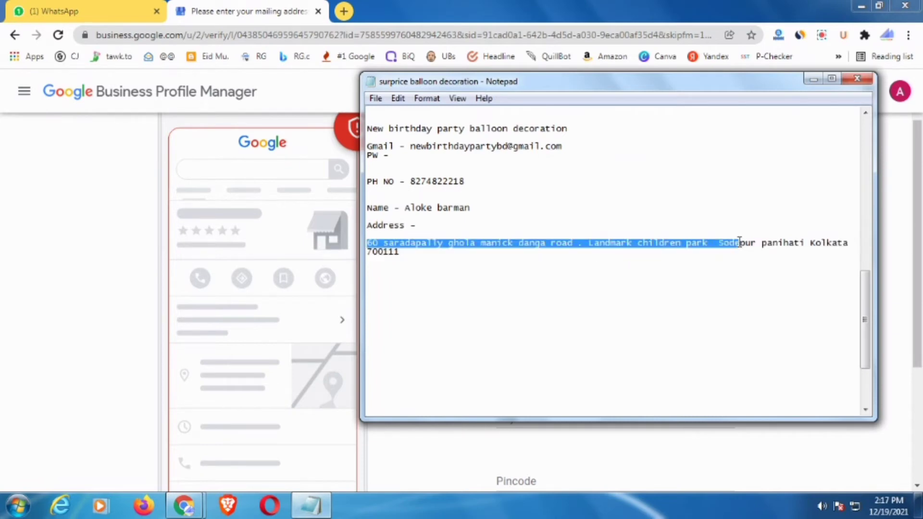
click(288, 391)
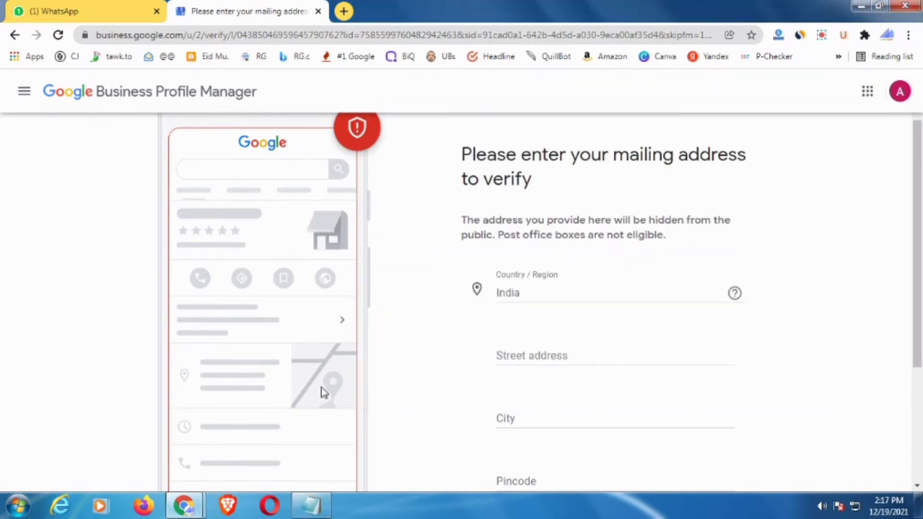
click(522, 354)
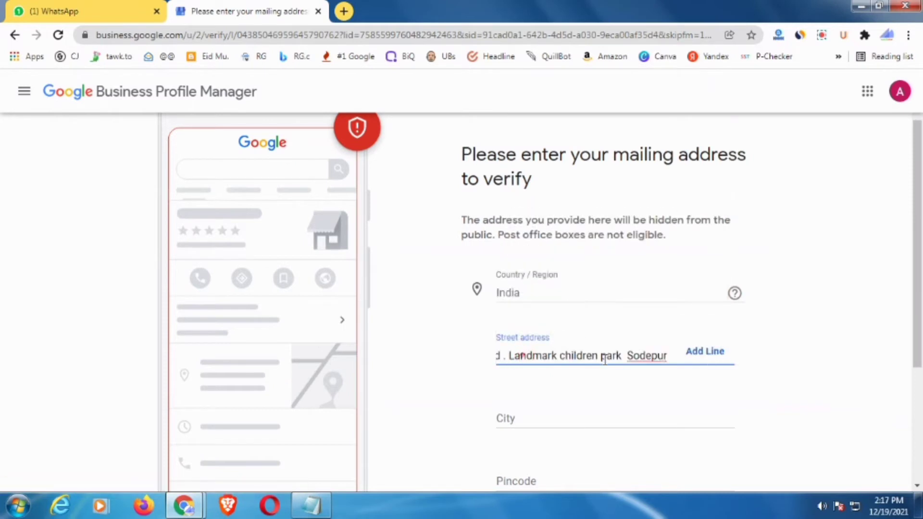
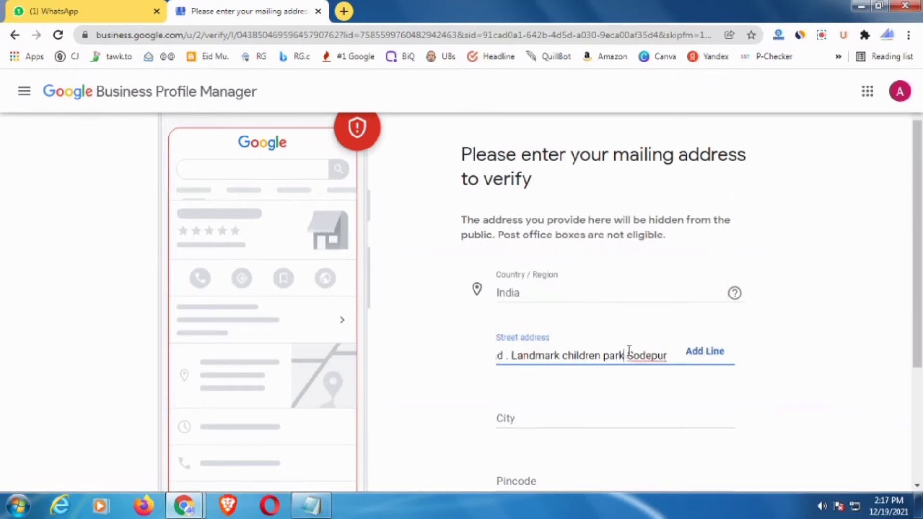
text(,)
drag(544, 352, 450, 354)
scroll(721, 356, down, 3)
- Enter Kolkata as the city and paste the pincode copied from the notes
click(526, 287)
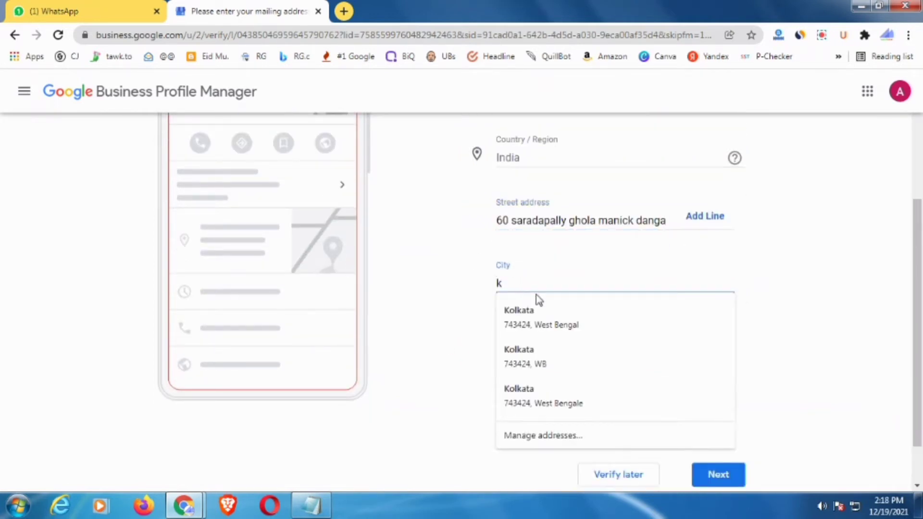
text(k)
key(BackSpace)
text(Kolkata)
click(794, 279)
click(538, 345)
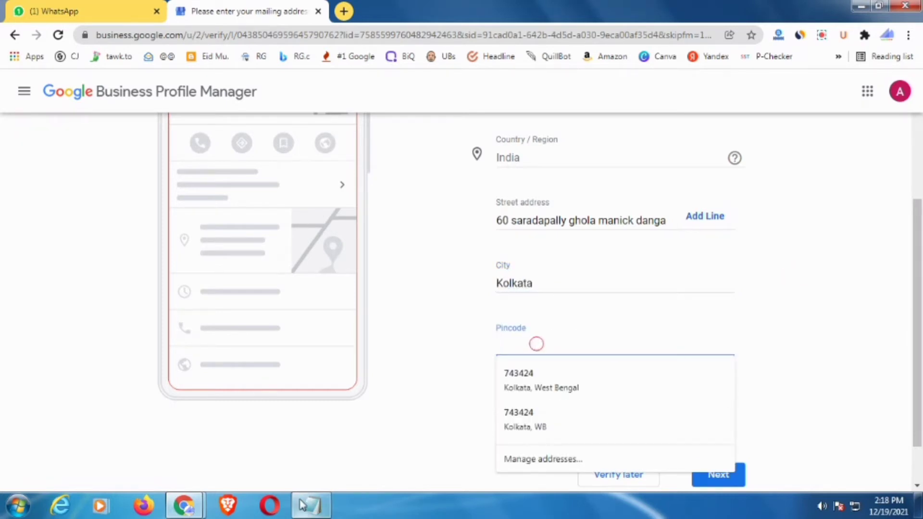
key(alt+Tab)
drag(414, 253, 359, 259)
key(ctrl+c)
key(alt+Tab)
click(534, 342)
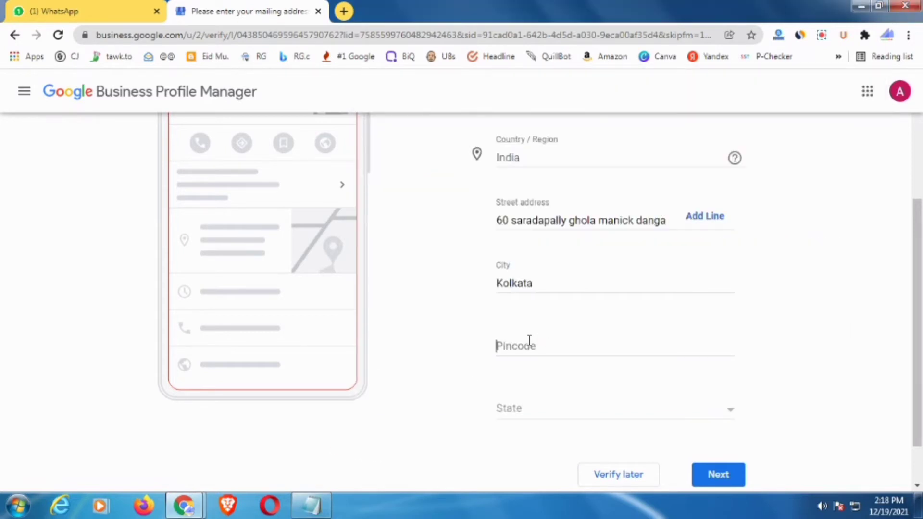
key(ctrl+v)
- Choose West Bengal as the state and submit the mailing address
click(535, 413)
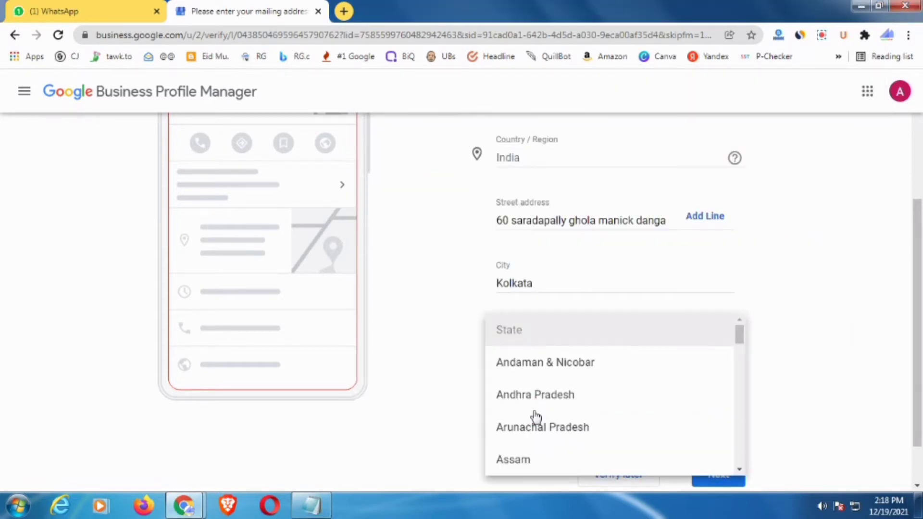
scroll(533, 413, down, 10)
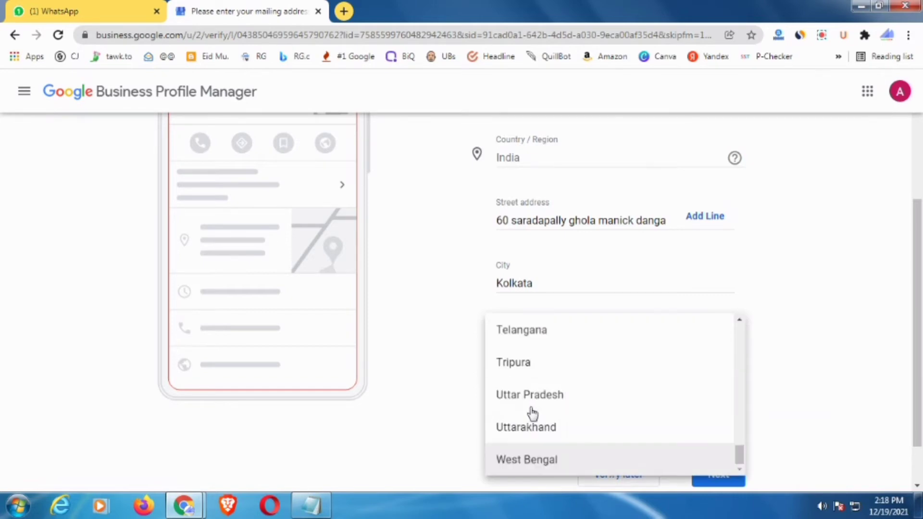
click(535, 464)
scroll(657, 374, down, 2)
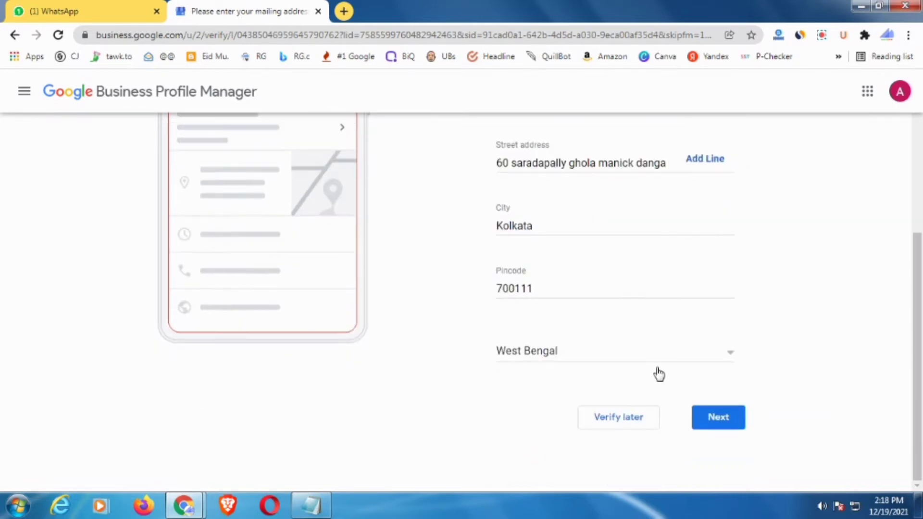
scroll(658, 370, up, 4)
scroll(659, 366, down, 4)
click(711, 429)
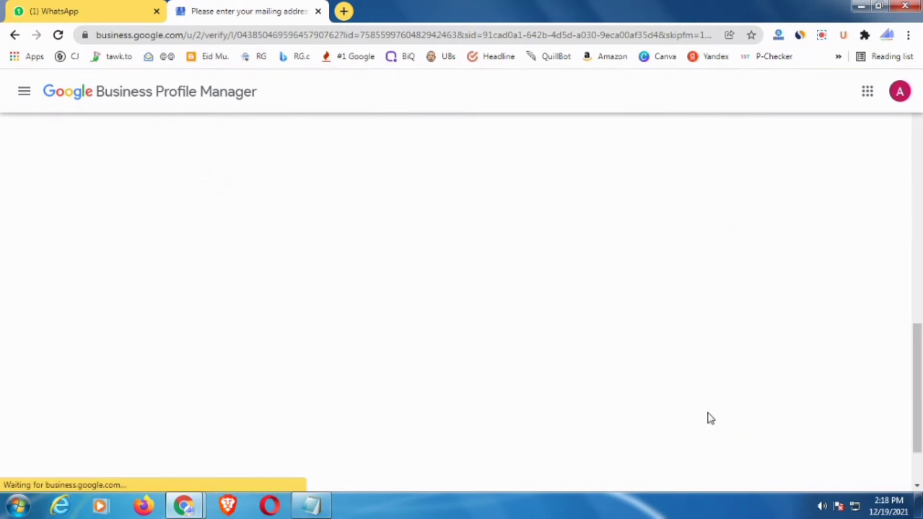
- Reopen the Postcard by mail option and dismiss the payment autofill suggestions on Contact name
scroll(663, 412, up, 3)
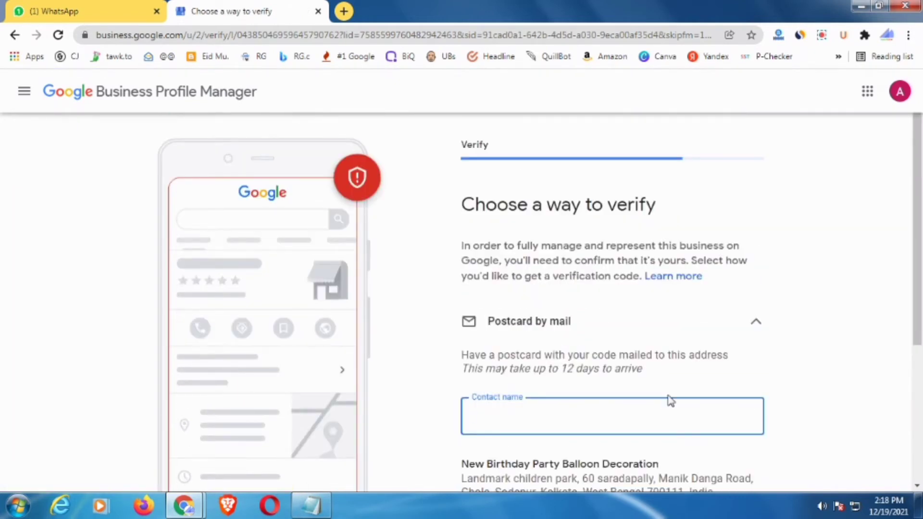
scroll(670, 394, up, 1)
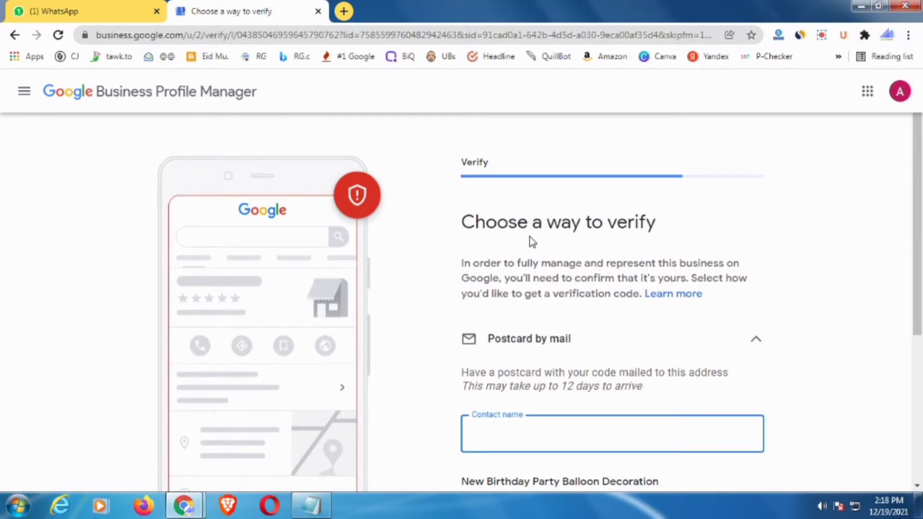
scroll(608, 240, down, 3)
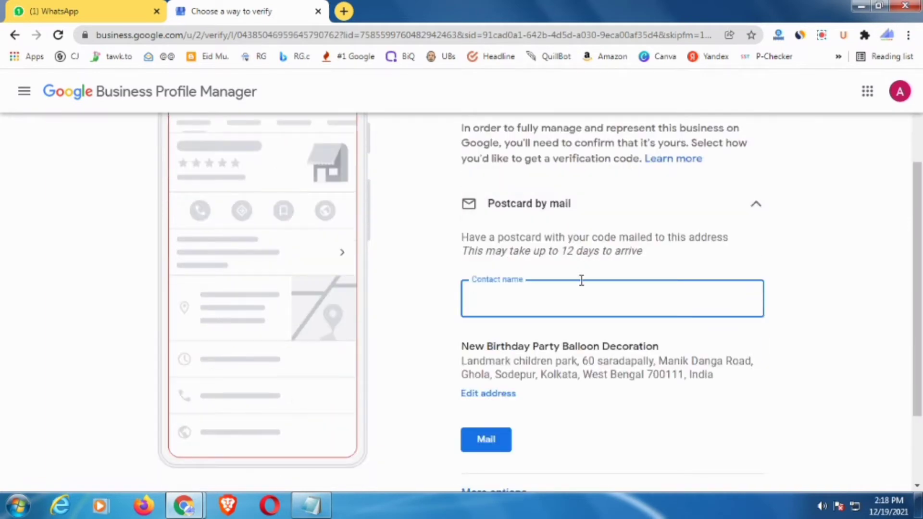
click(542, 295)
click(523, 208)
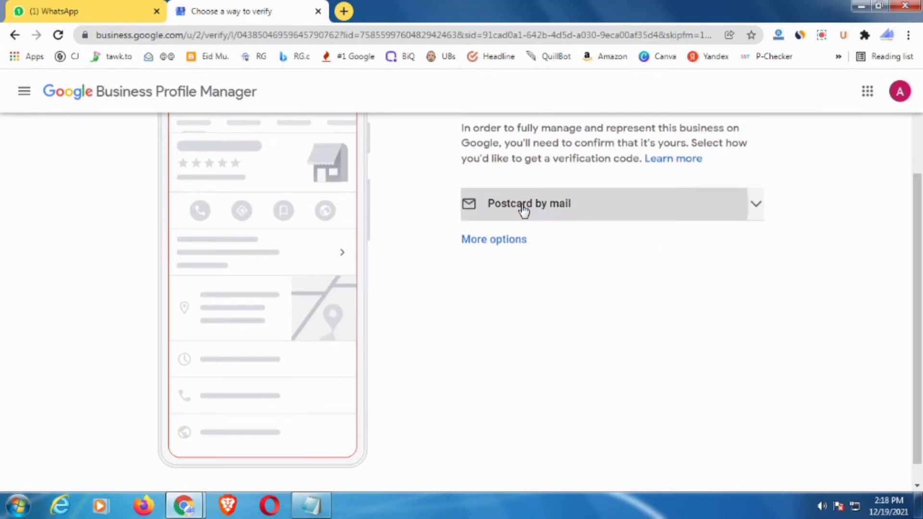
click(523, 209)
click(525, 298)
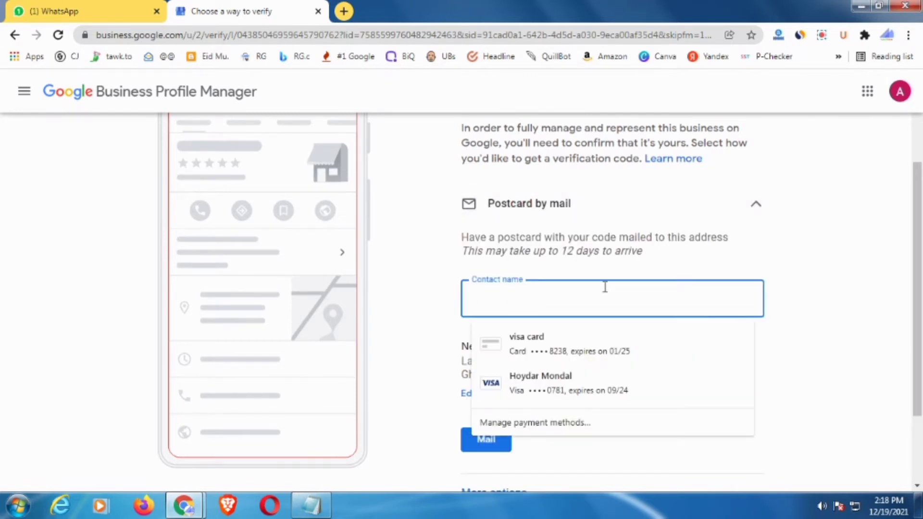
click(656, 261)
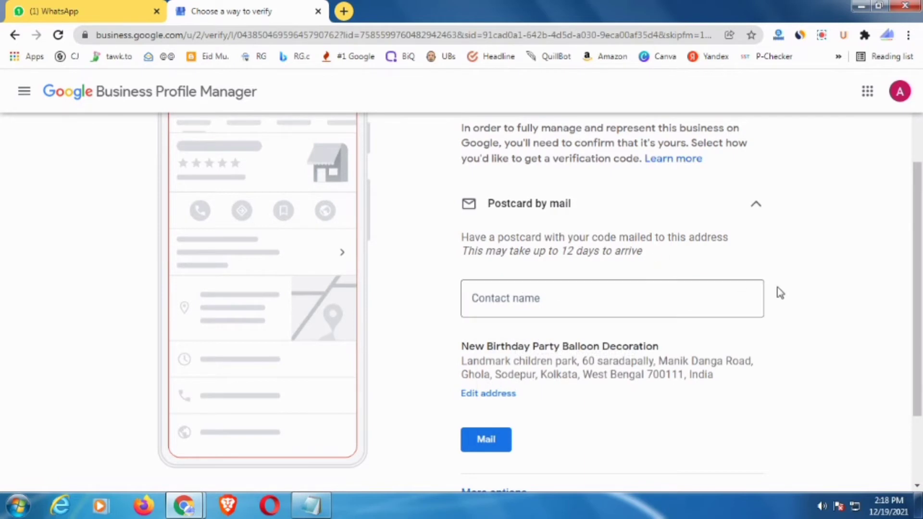
click(674, 289)
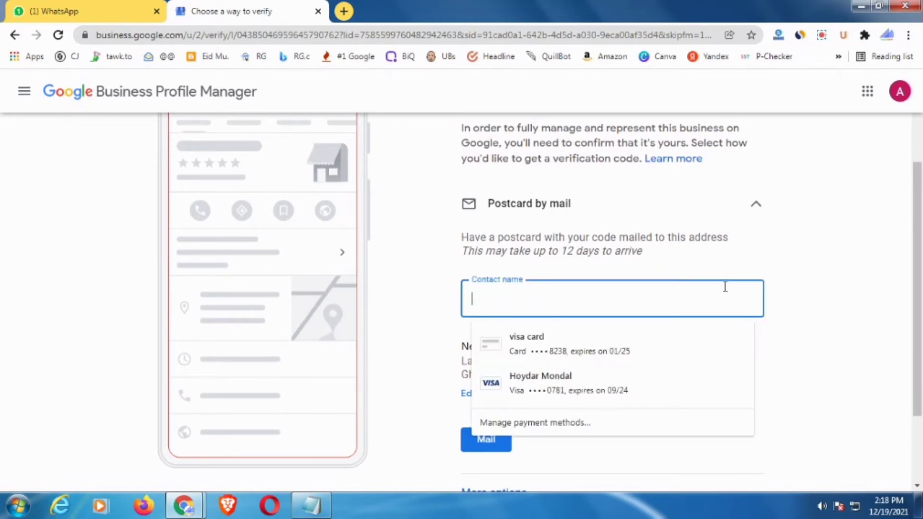
click(832, 281)
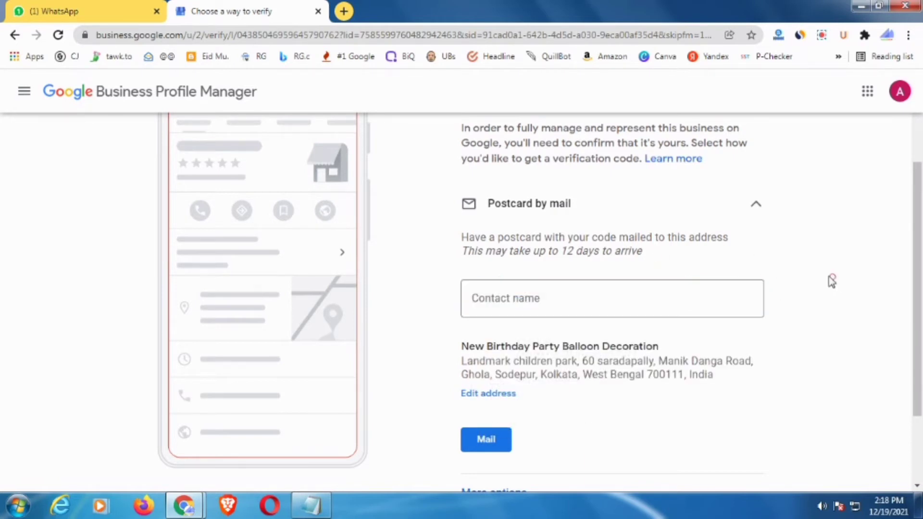
- Copy the contact's name from the notes into the Contact name field
click(311, 505)
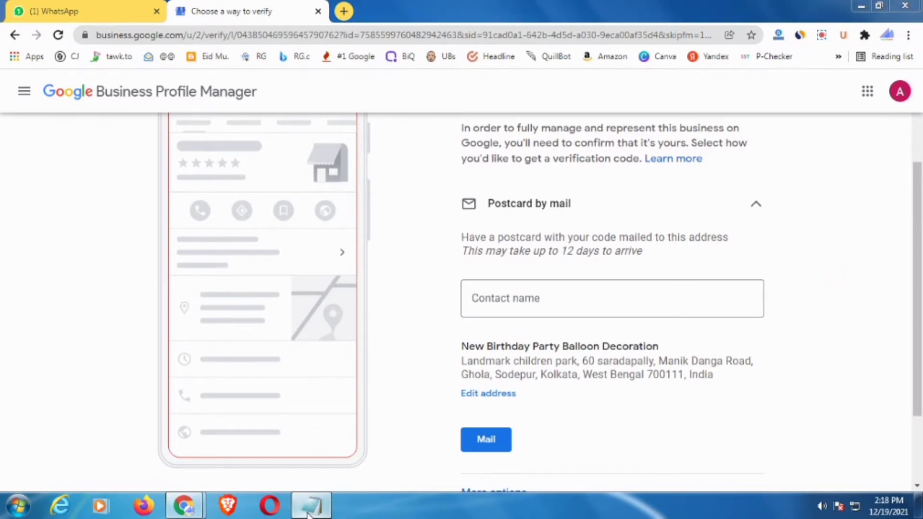
click(422, 212)
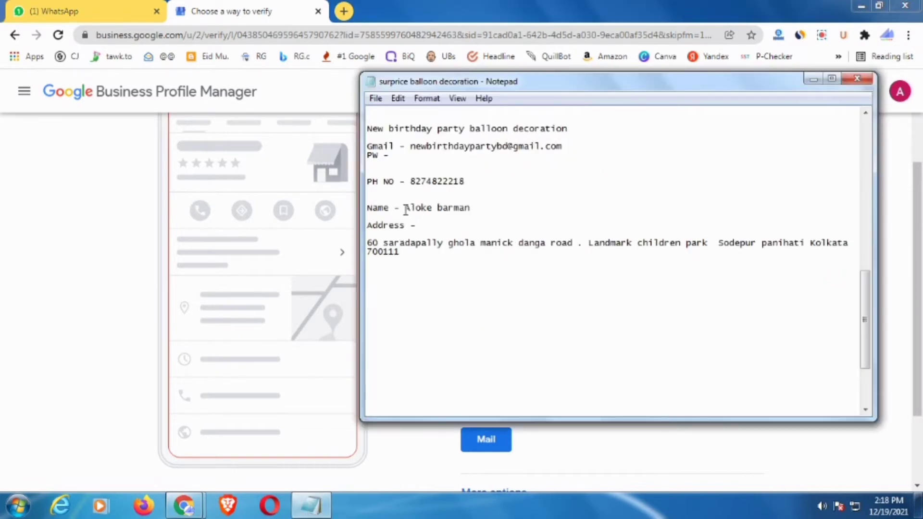
drag(408, 208, 467, 208)
key(ctrl+c)
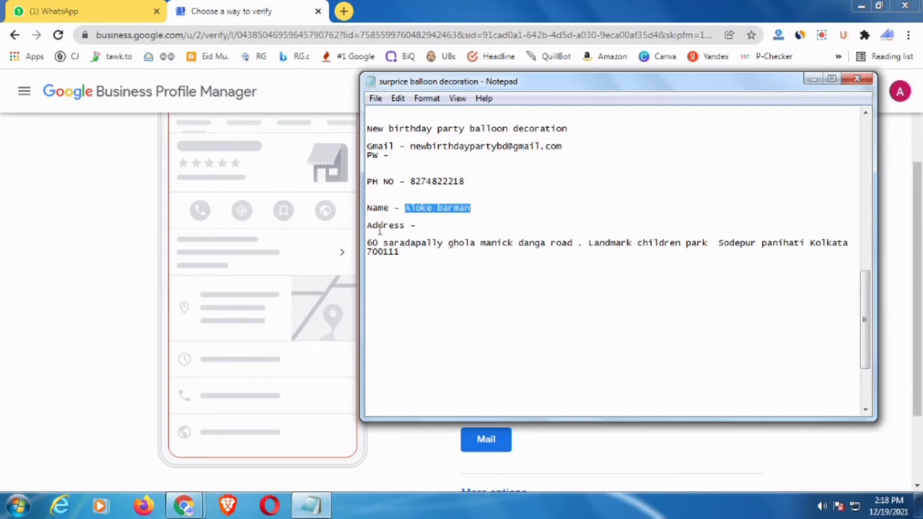
click(105, 284)
click(523, 297)
key(ctrl+v)
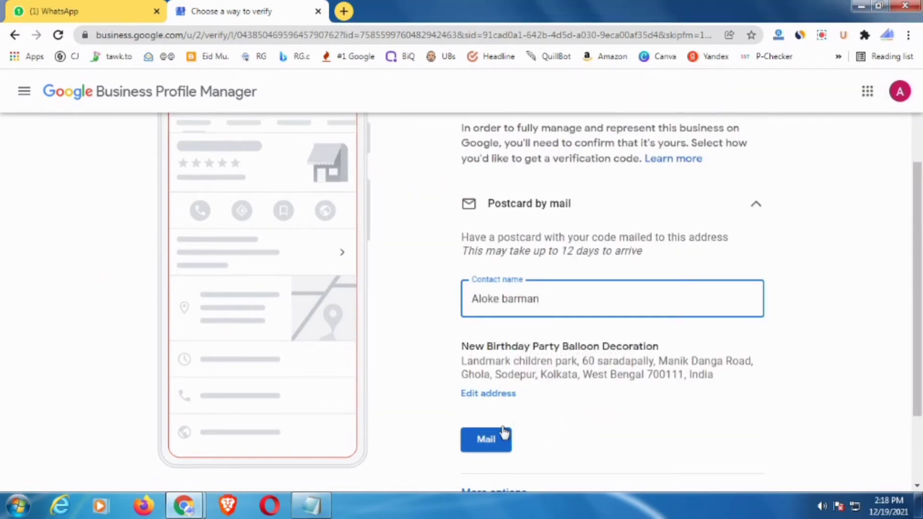
- Request the verification postcard by mail and continue past the confirmation
scroll(554, 338, down, 2)
scroll(587, 354, up, 2)
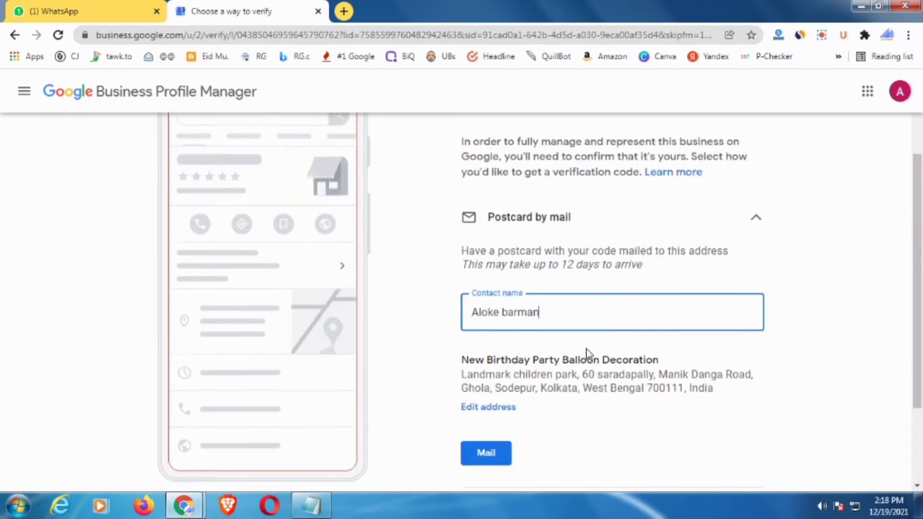
scroll(480, 472, down, 1)
click(487, 401)
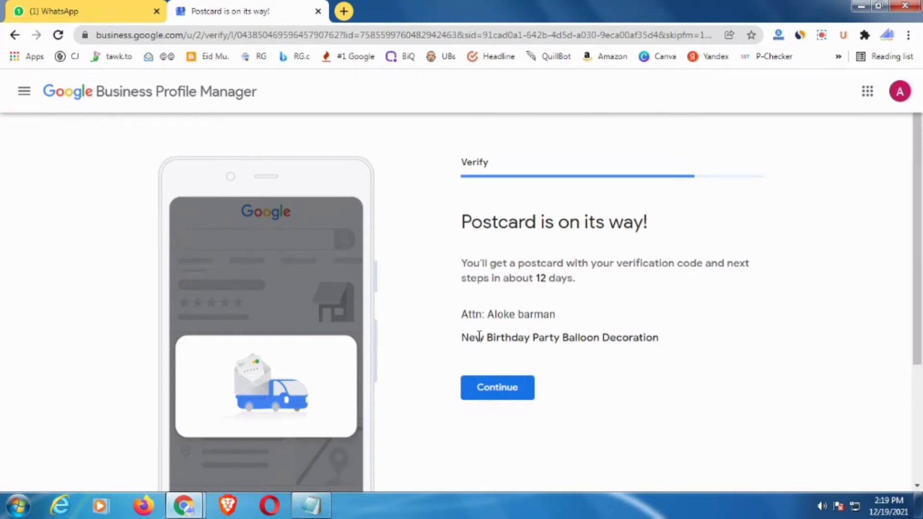
click(487, 398)
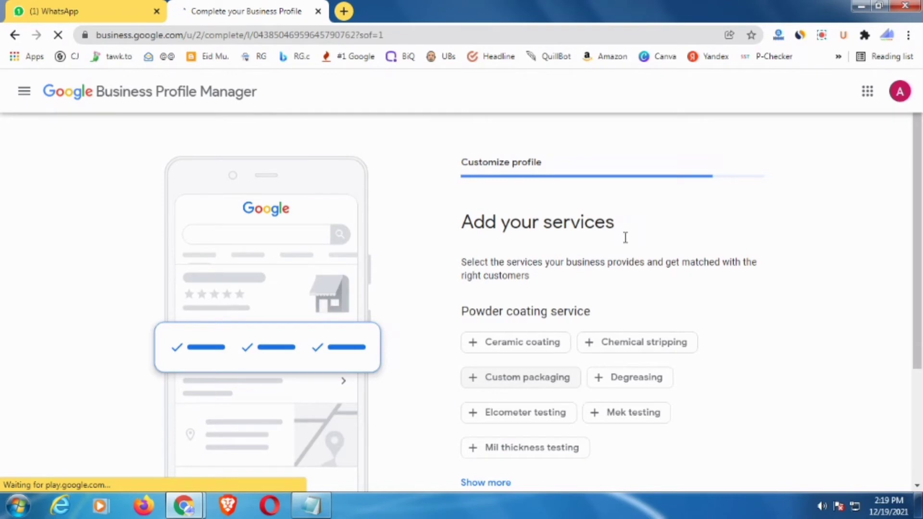
- Tick the suggested services Ceramic coating, Mek testing and Custom packaging
scroll(673, 236, down, 3)
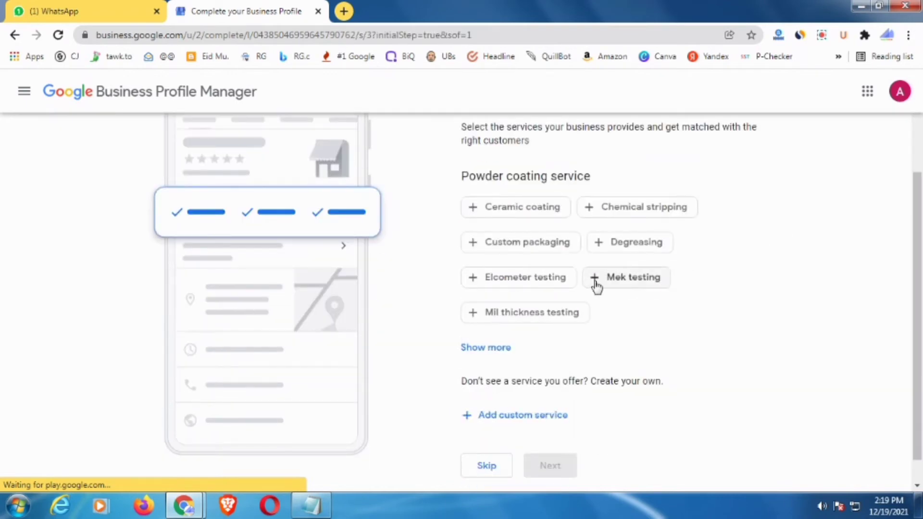
click(501, 210)
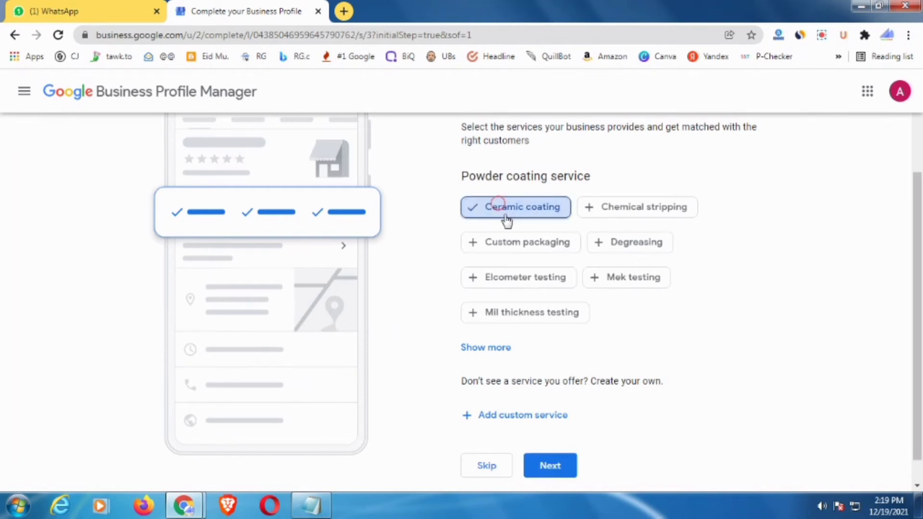
click(625, 285)
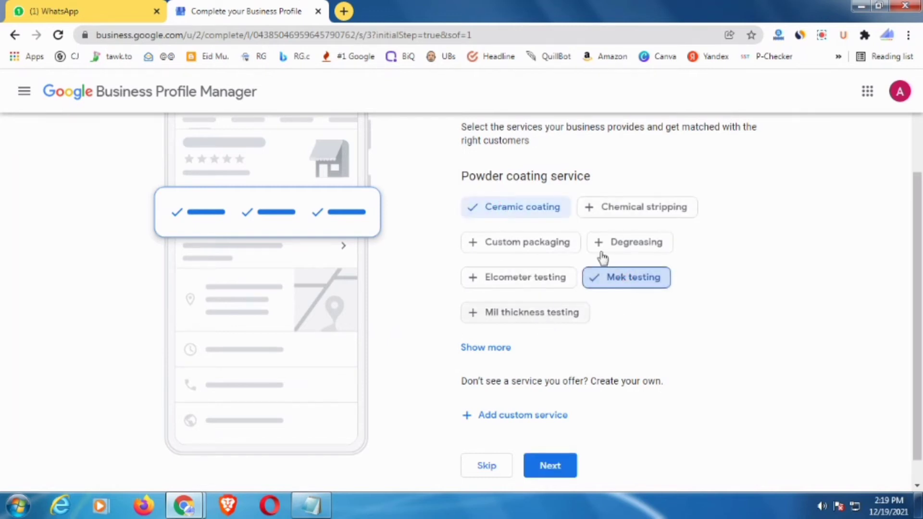
click(529, 244)
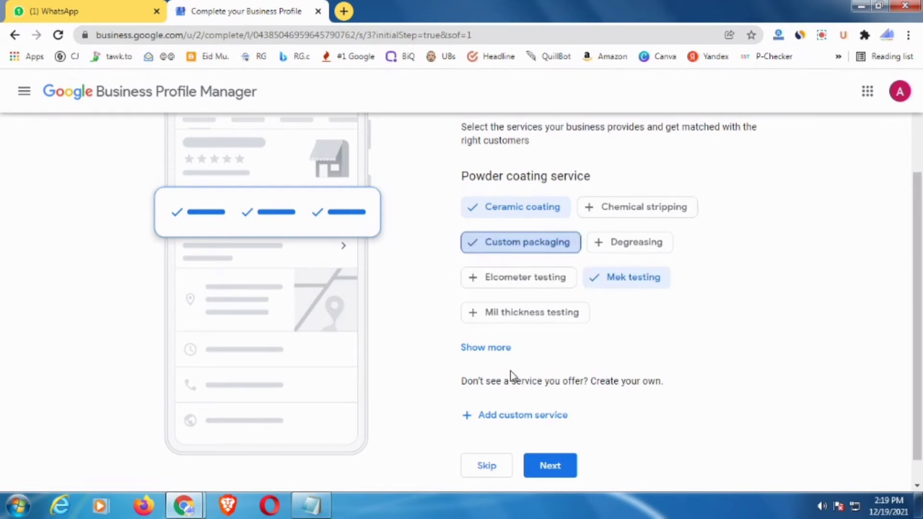
- Add a custom service 'birthday party balloon decoration' copied from the Notepad notes
click(496, 413)
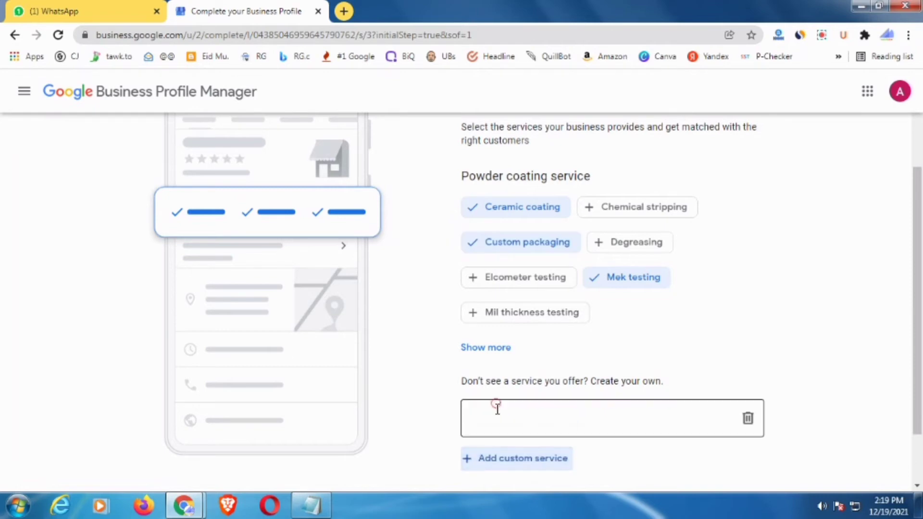
click(329, 510)
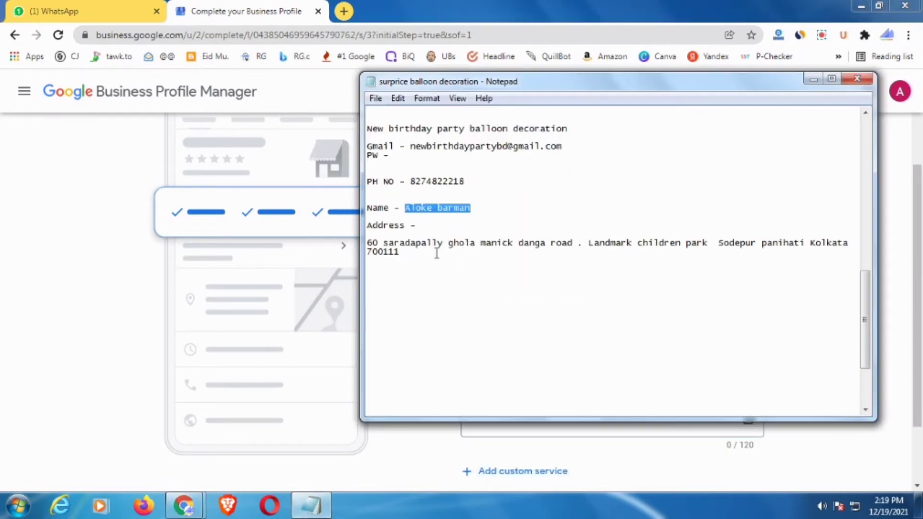
click(436, 252)
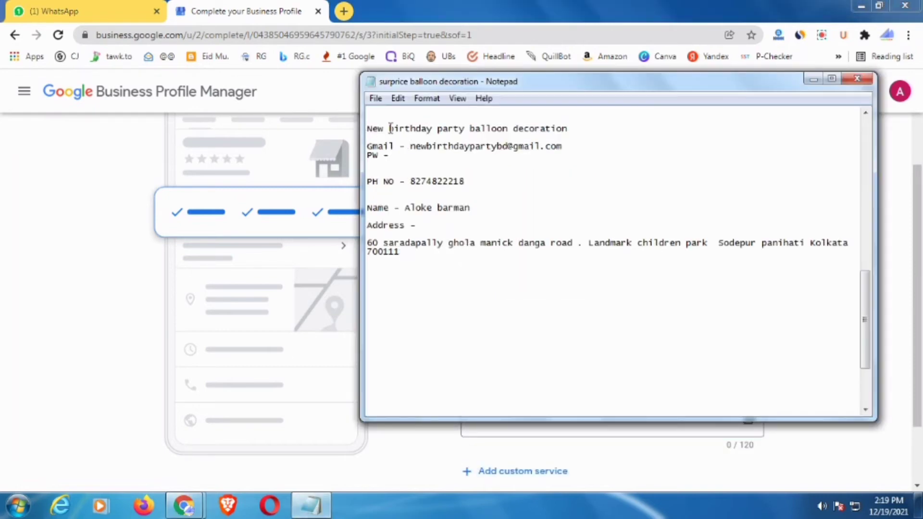
drag(390, 128, 556, 129)
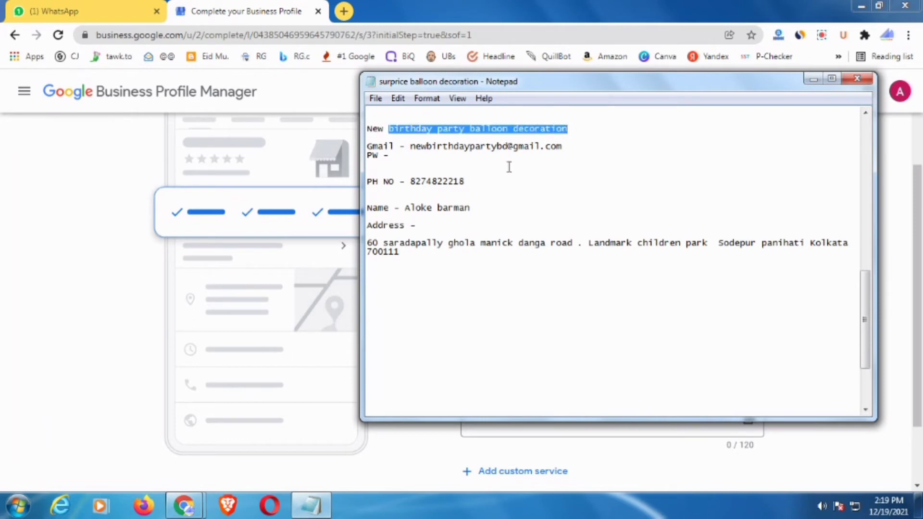
click(549, 442)
click(550, 428)
text(birthday party balloon decoration)
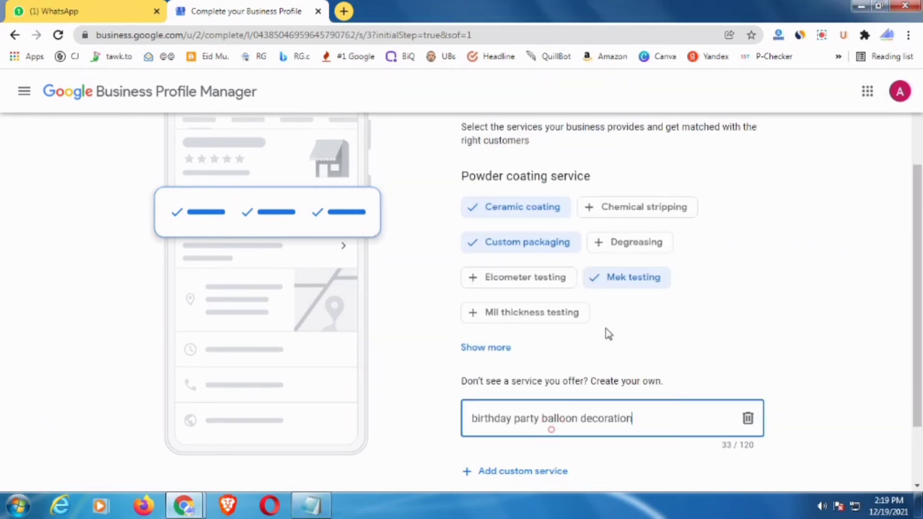
- Add custom services 'decoration' and 'balloon decoration' by trimming the pasted phrase
scroll(608, 332, down, 2)
click(495, 387)
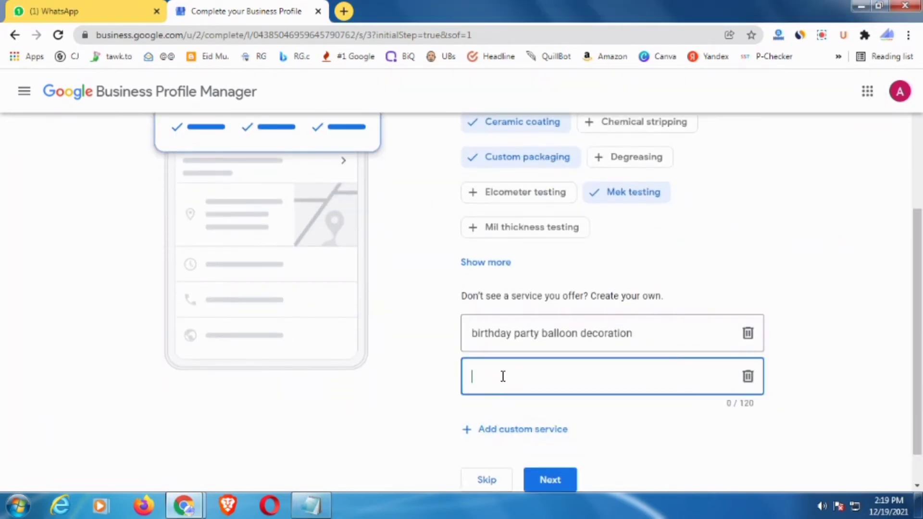
text(birthday party balloon decoration)
drag(582, 377, 445, 377)
key(BackSpace)
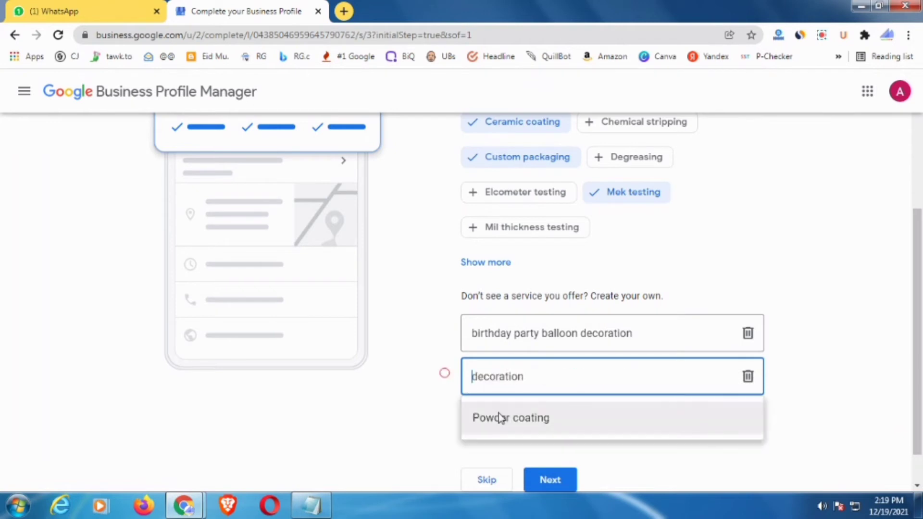
click(817, 421)
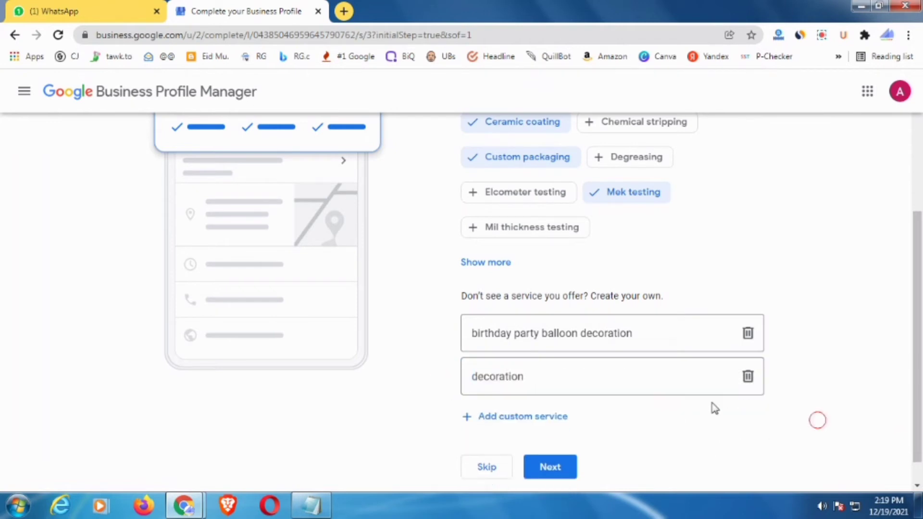
click(538, 416)
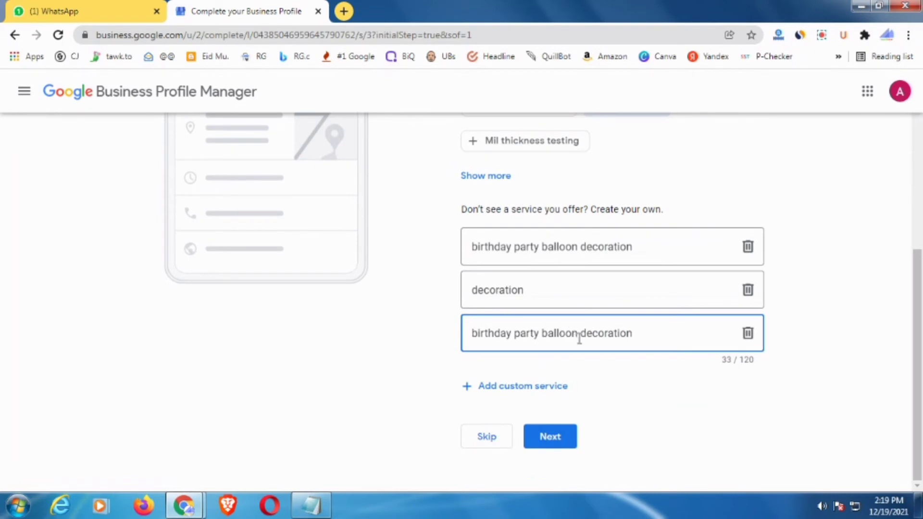
drag(583, 337, 447, 330)
drag(541, 334, 461, 340)
key(BackSpace)
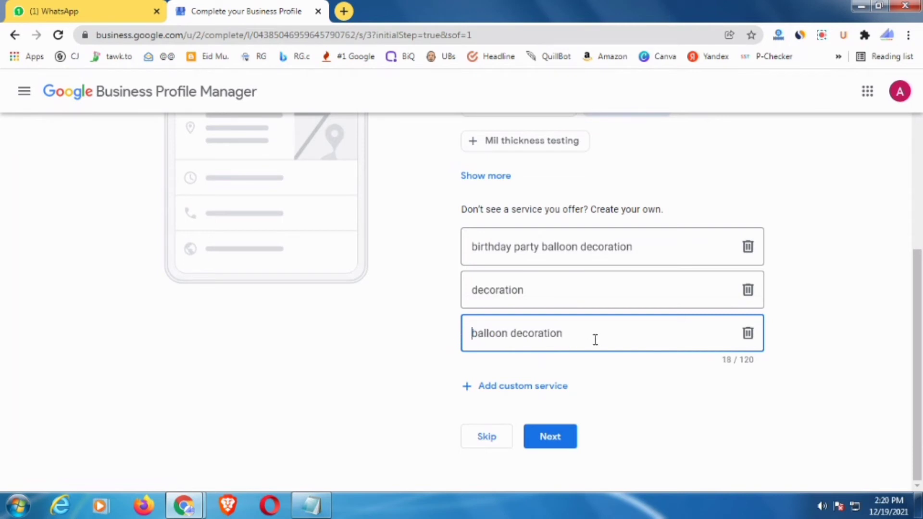
- Add a fourth custom service 'party balloon decoration' and save the services
click(542, 388)
text(birthday party balloon decoration)
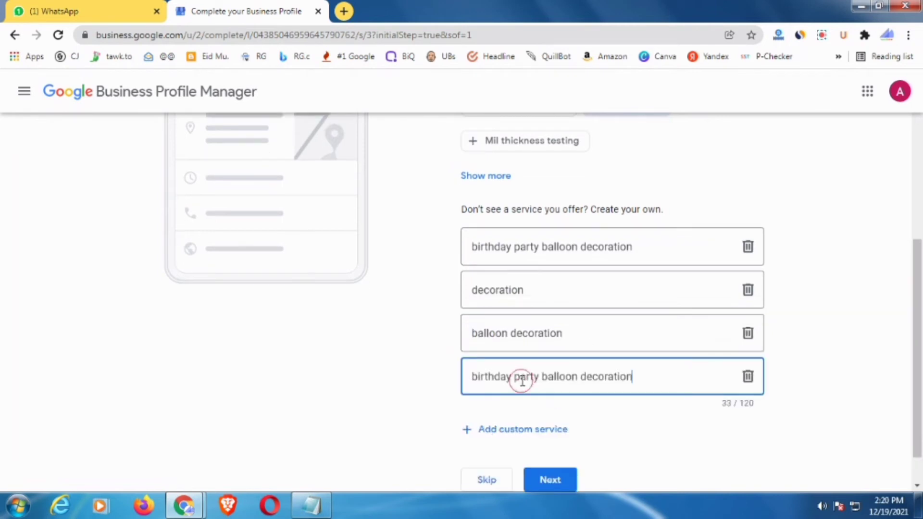
drag(515, 377, 449, 375)
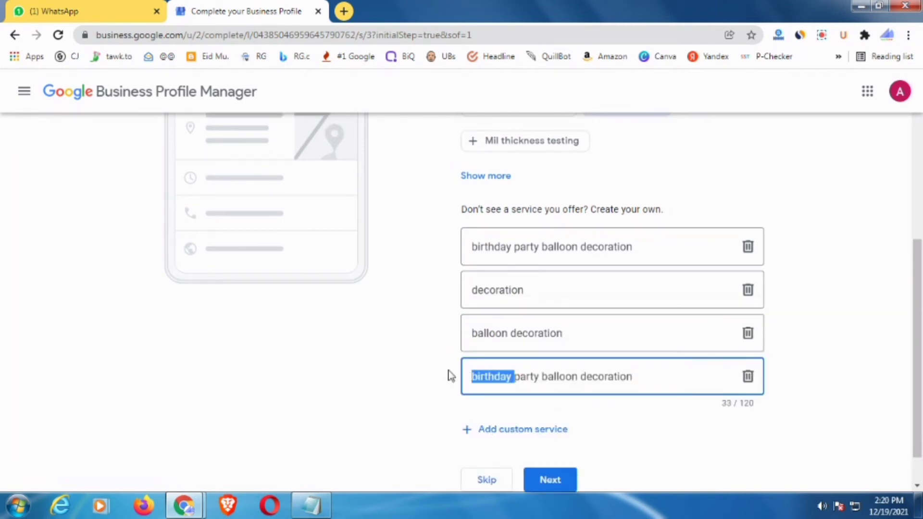
key(BackSpace)
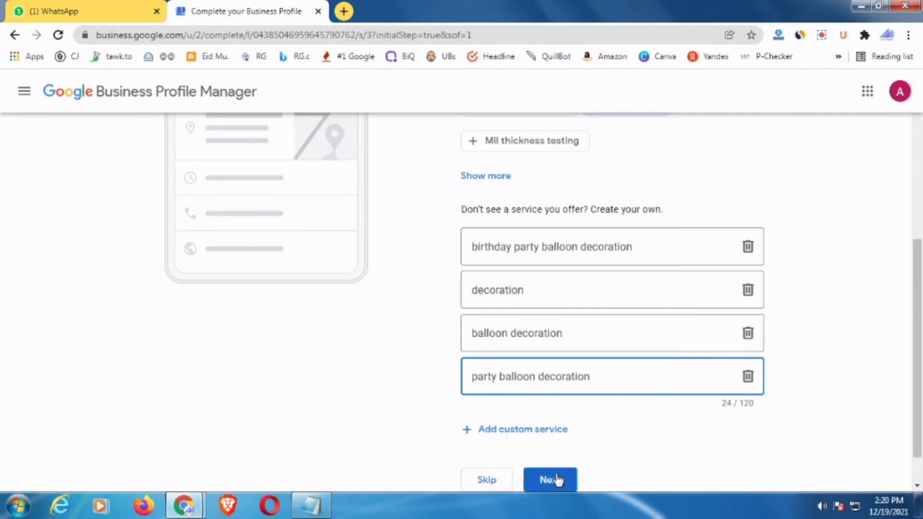
scroll(559, 435, down, 1)
click(558, 436)
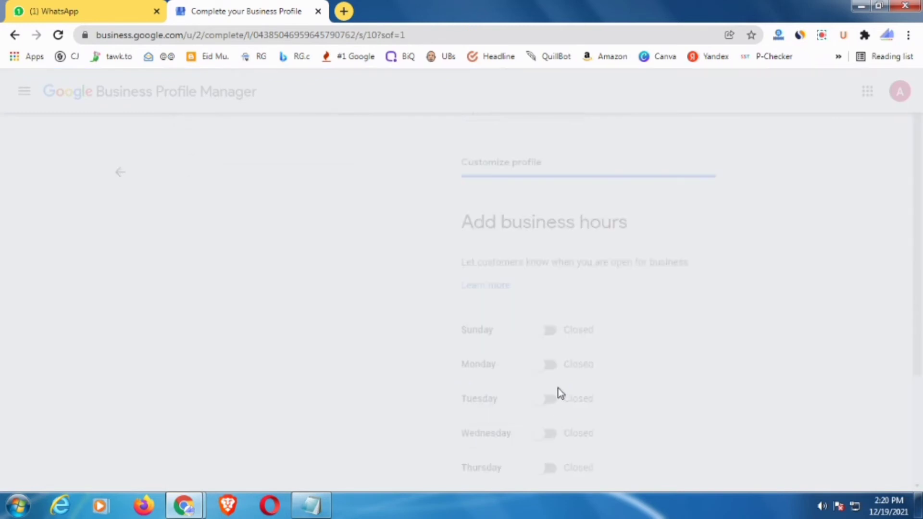
- Mark the business as open on every day from Sunday to Saturday
scroll(613, 373, down, 3)
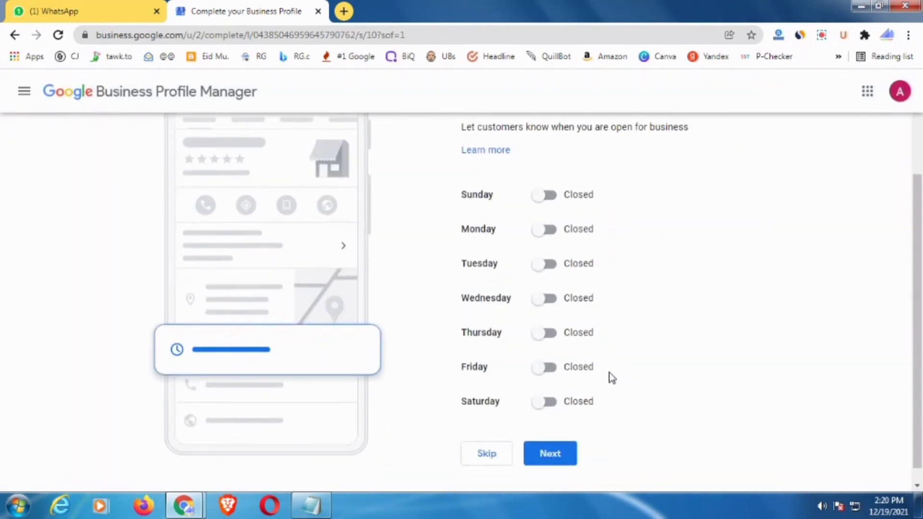
scroll(584, 262, up, 3)
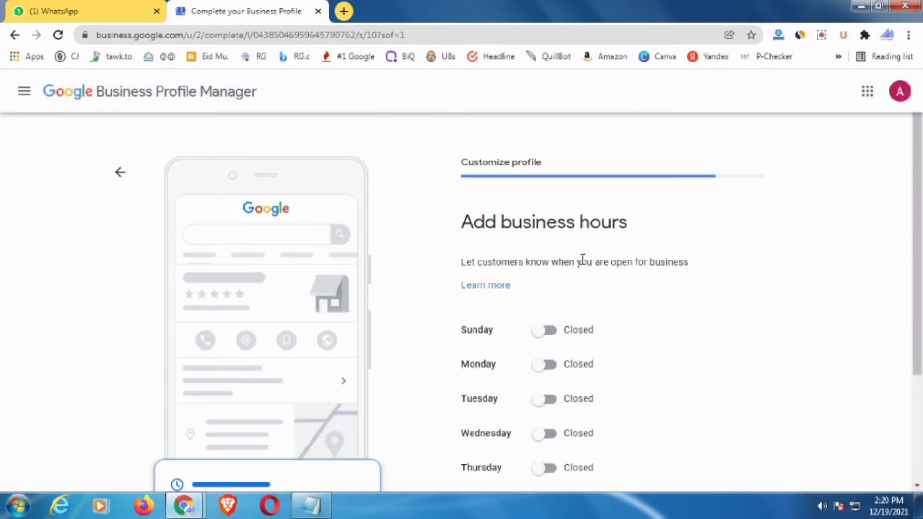
scroll(572, 284, down, 2)
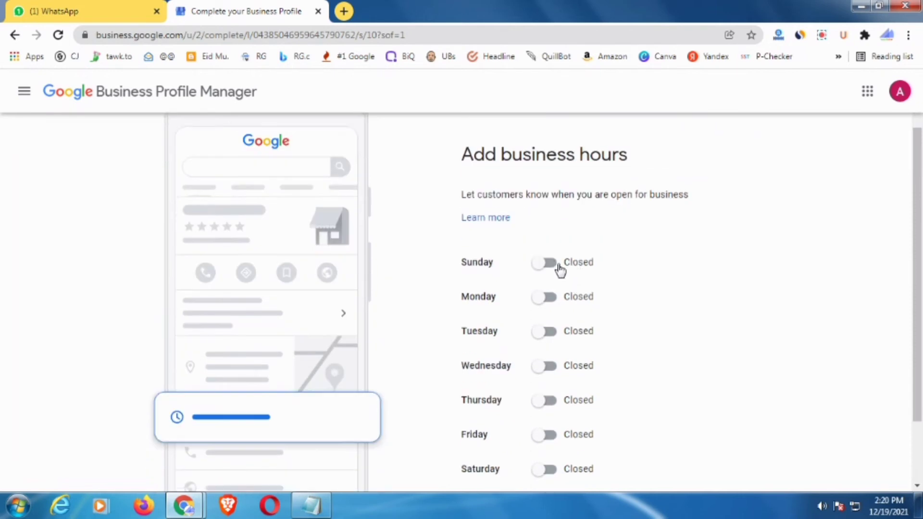
scroll(725, 287, down, 2)
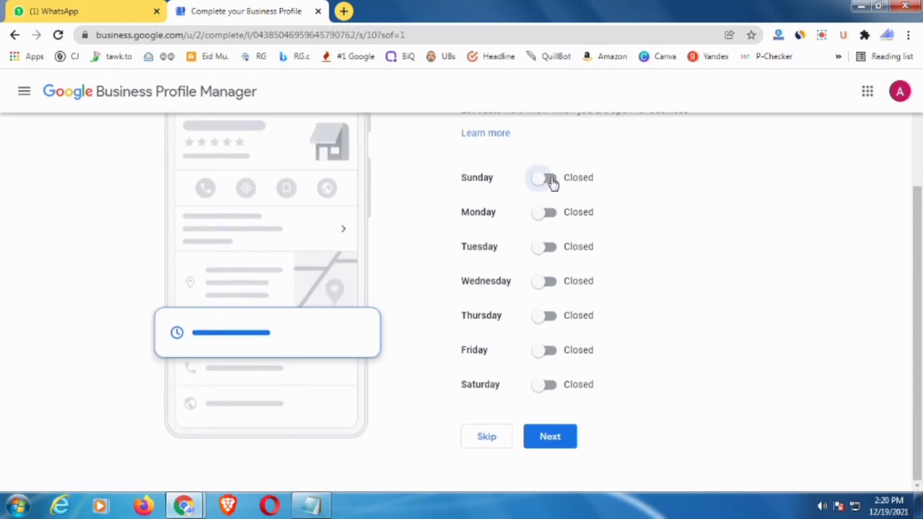
click(548, 179)
click(549, 236)
click(548, 288)
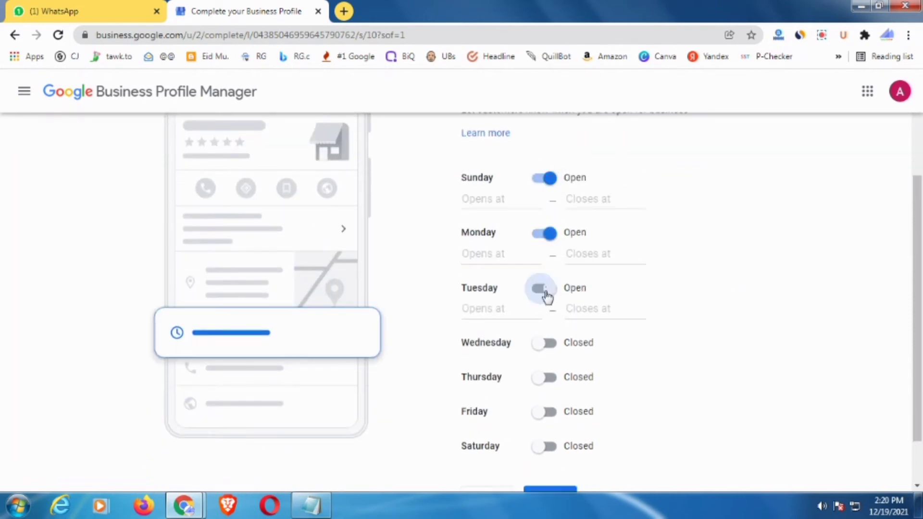
click(544, 344)
click(543, 399)
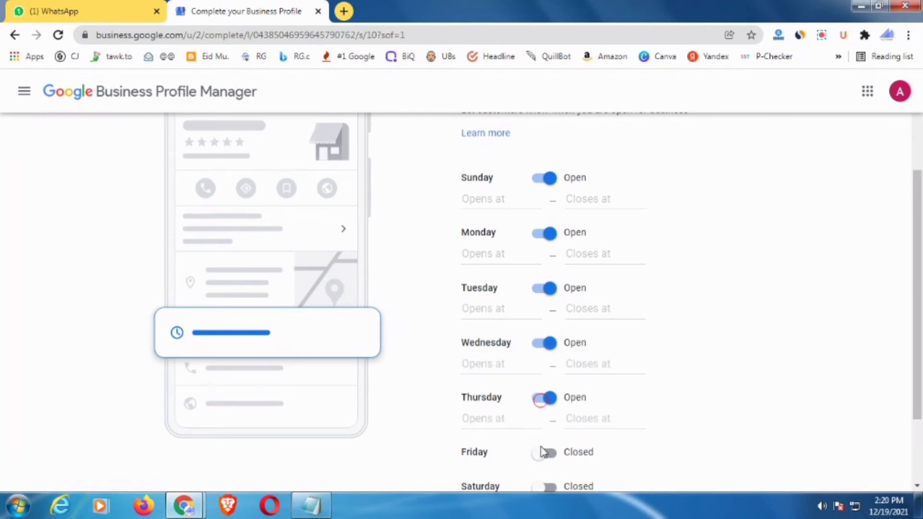
click(545, 450)
scroll(577, 399, down, 3)
click(546, 385)
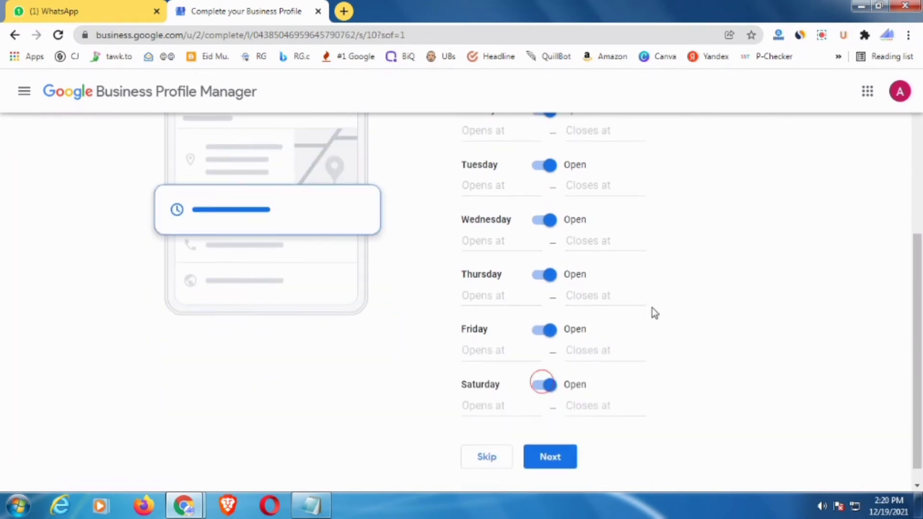
scroll(524, 238, up, 5)
- Set Sunday, Monday and Tuesday to open 24 hours
click(493, 284)
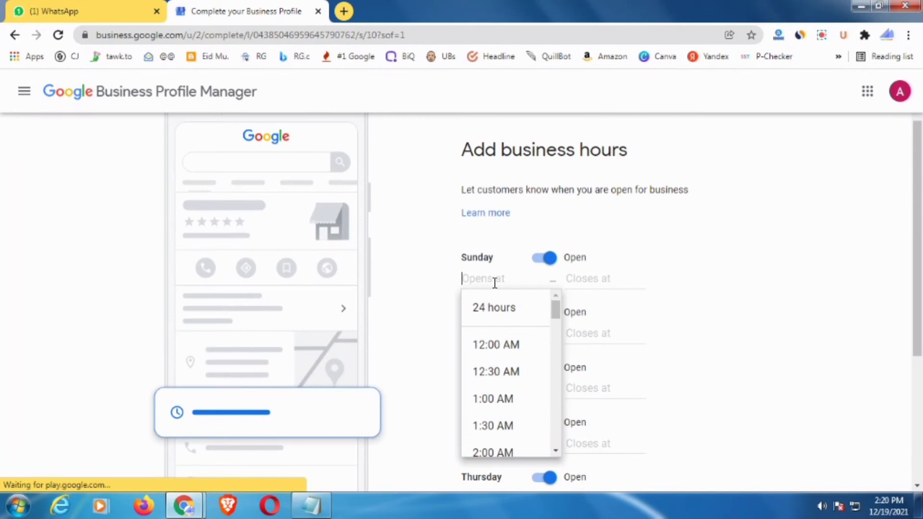
click(495, 306)
click(490, 315)
click(494, 342)
click(491, 347)
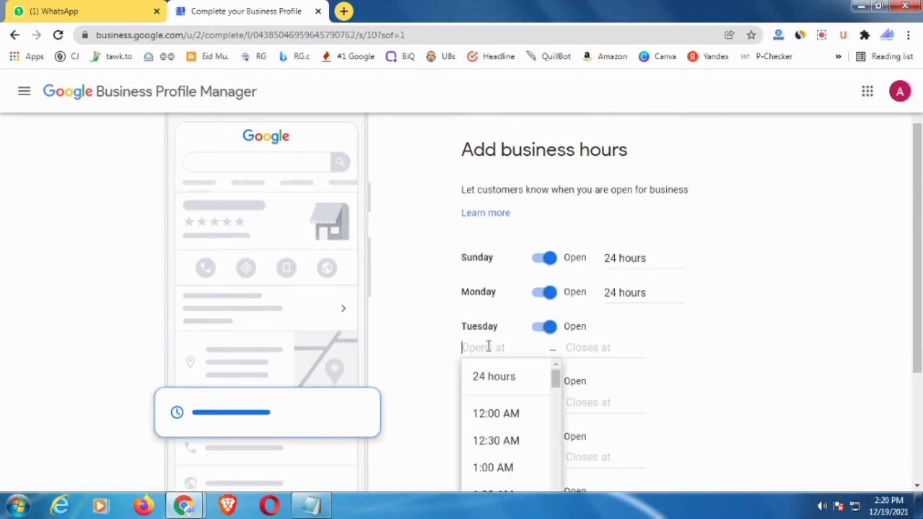
click(483, 378)
scroll(524, 332, down, 1)
- Set Wednesday through Saturday to open 24 hours and submit the hours
click(496, 314)
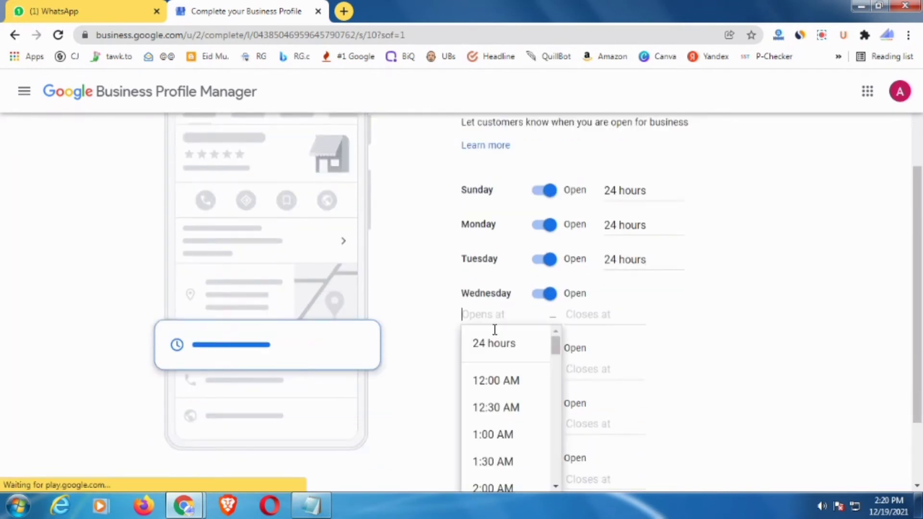
click(495, 341)
click(496, 350)
click(494, 380)
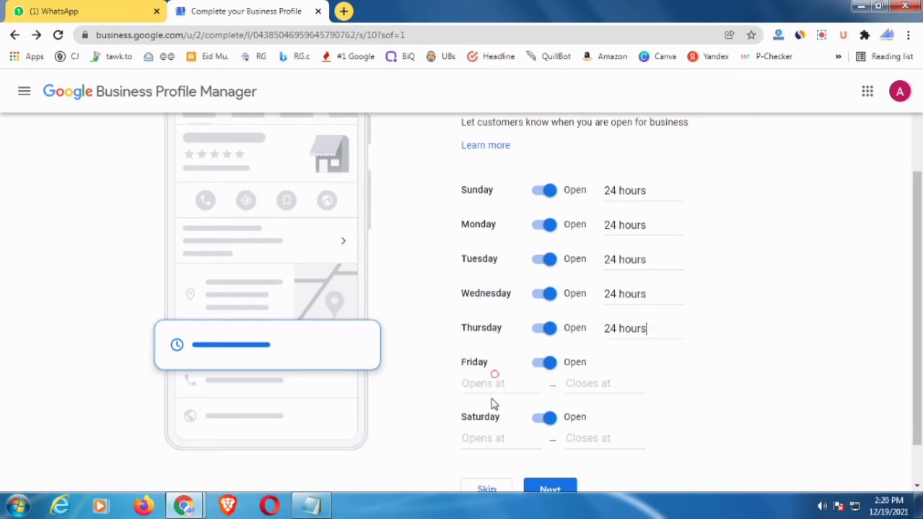
click(488, 384)
click(488, 412)
scroll(514, 359, down, 1)
click(488, 387)
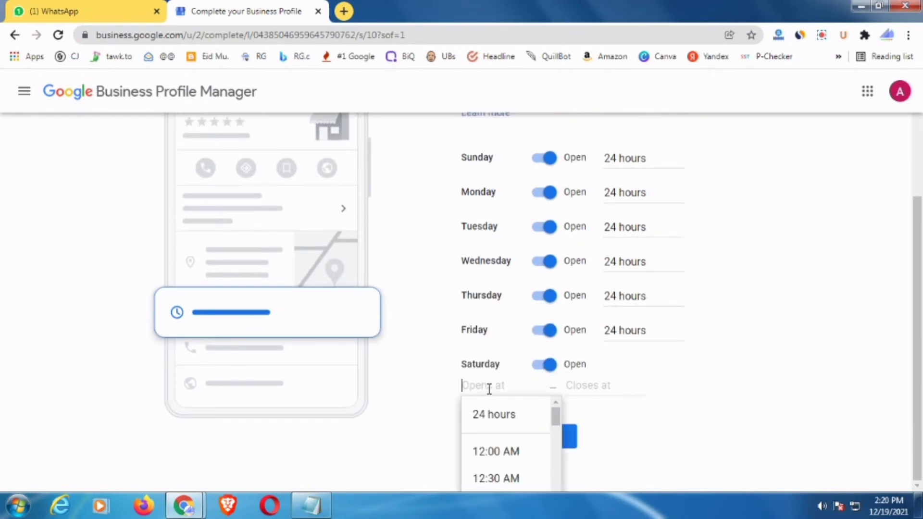
click(495, 424)
scroll(602, 242, up, 2)
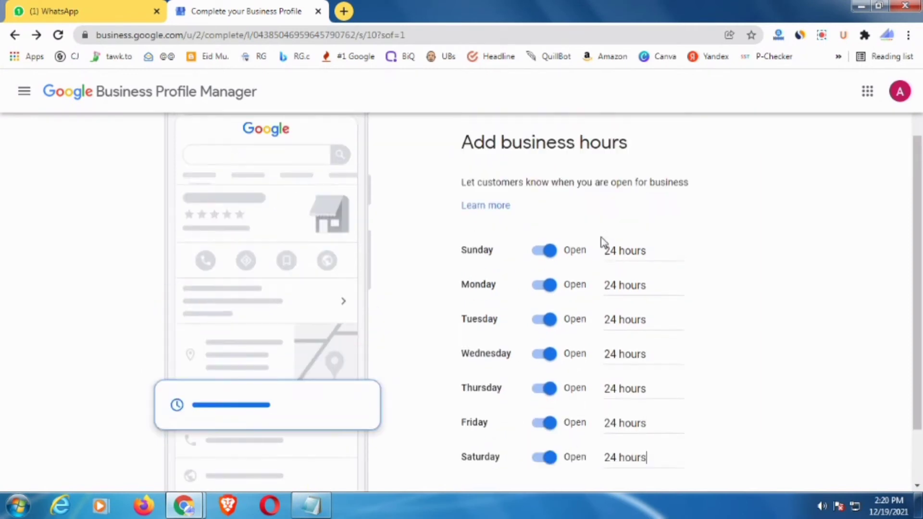
scroll(602, 242, down, 2)
click(557, 456)
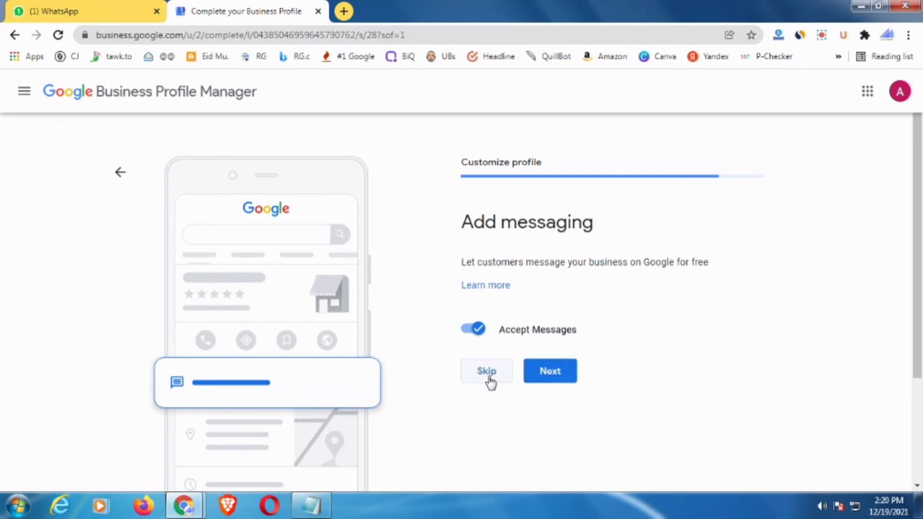
- Keep Accept Messages switched on and continue to the description step
click(559, 376)
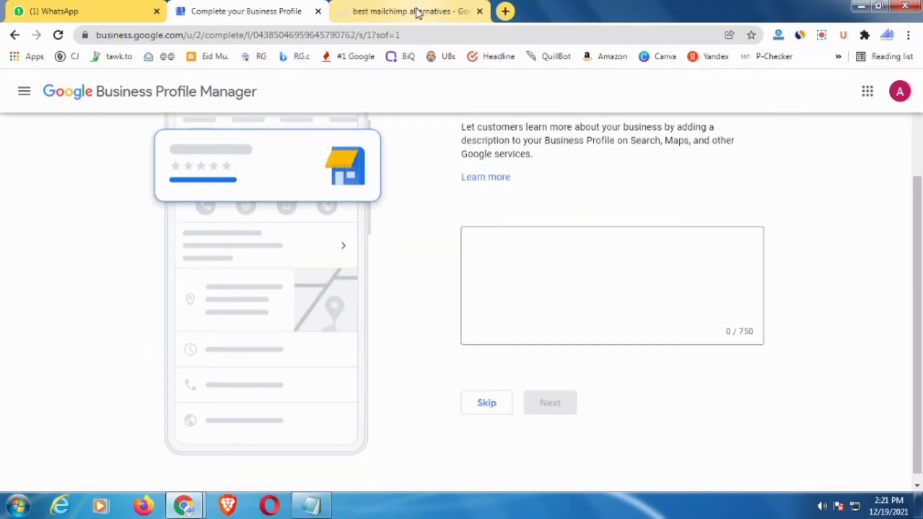
- Paste 'birthday party balloon decoration' from Notepad as the business description and save it
click(417, 12)
click(232, 6)
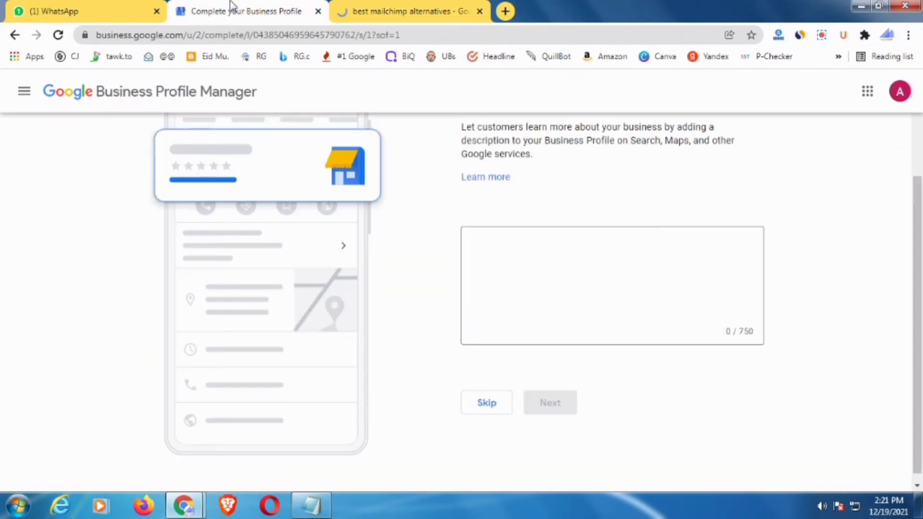
click(409, 4)
click(255, 6)
click(311, 506)
click(452, 161)
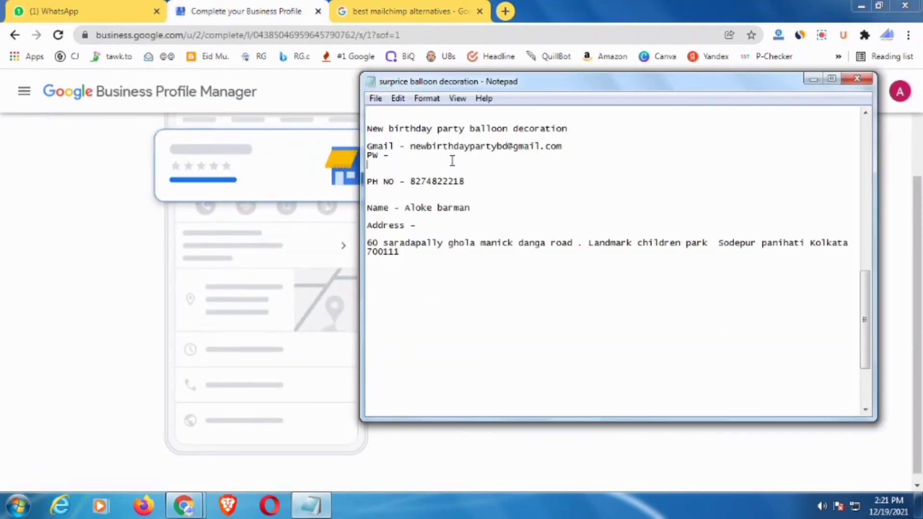
drag(567, 128, 351, 132)
key(ctrl+c)
click(247, 3)
click(526, 281)
key(ctrl+v)
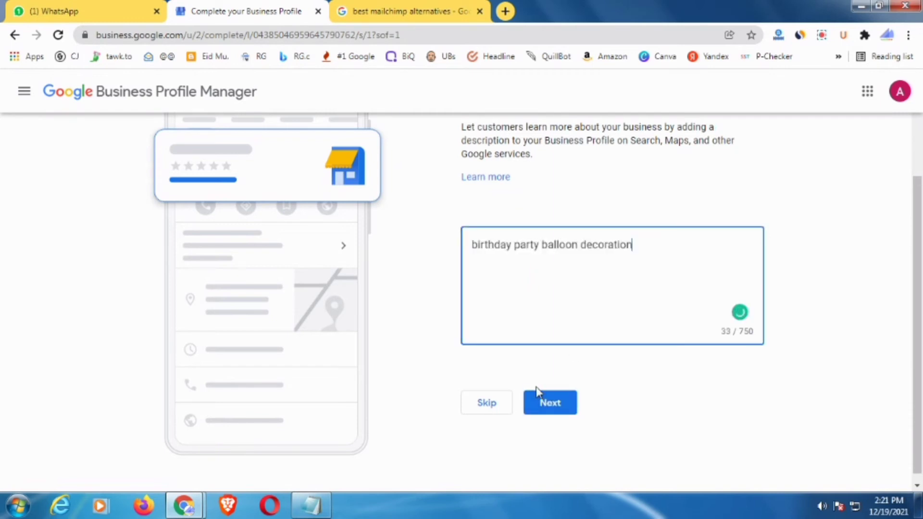
click(551, 404)
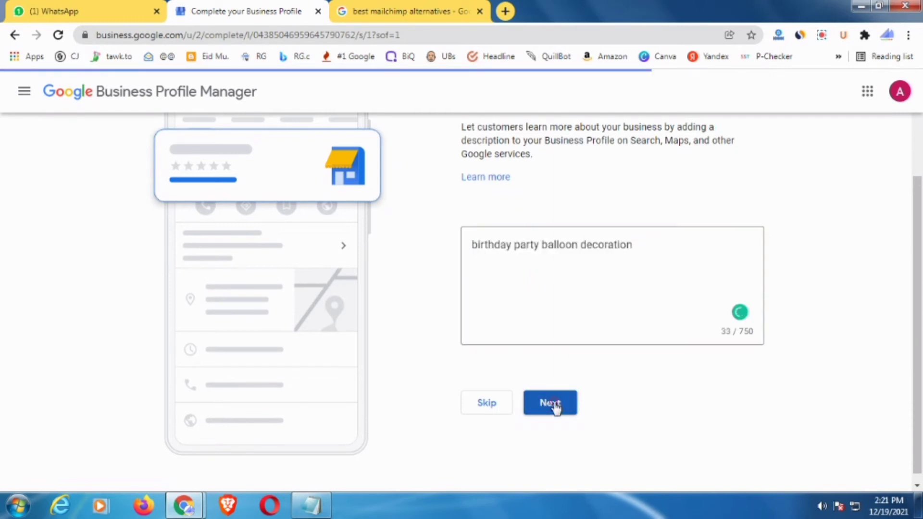
click(488, 407)
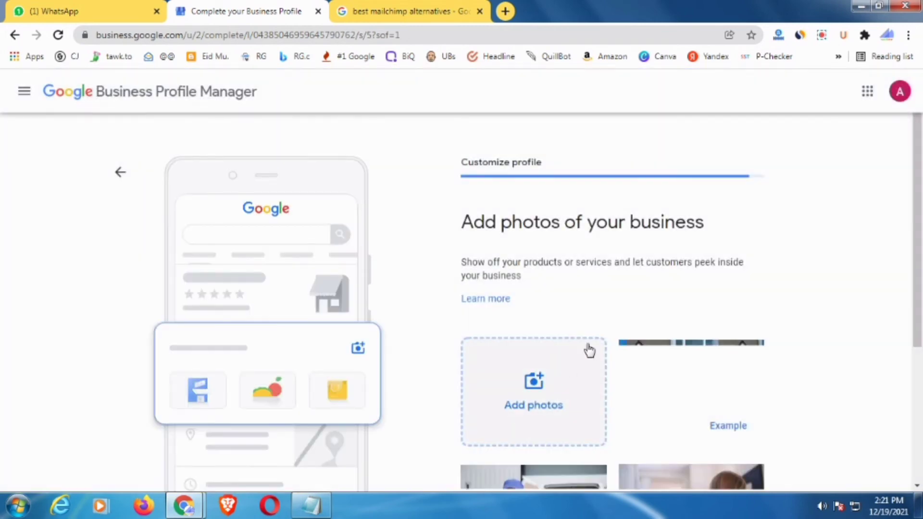
- Upload the hjk.jpg balloon-decoration photo from the downloads bar and continue
scroll(581, 341, down, 3)
scroll(553, 288, up, 3)
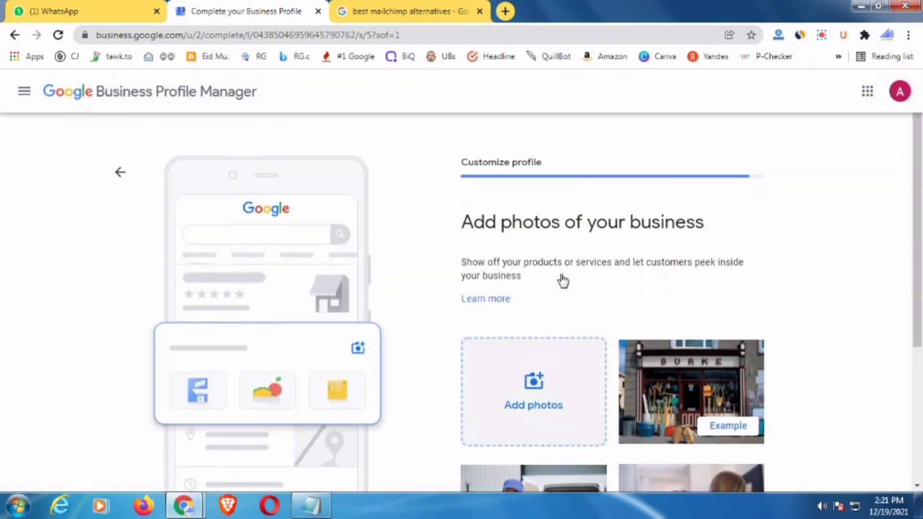
scroll(601, 279, down, 3)
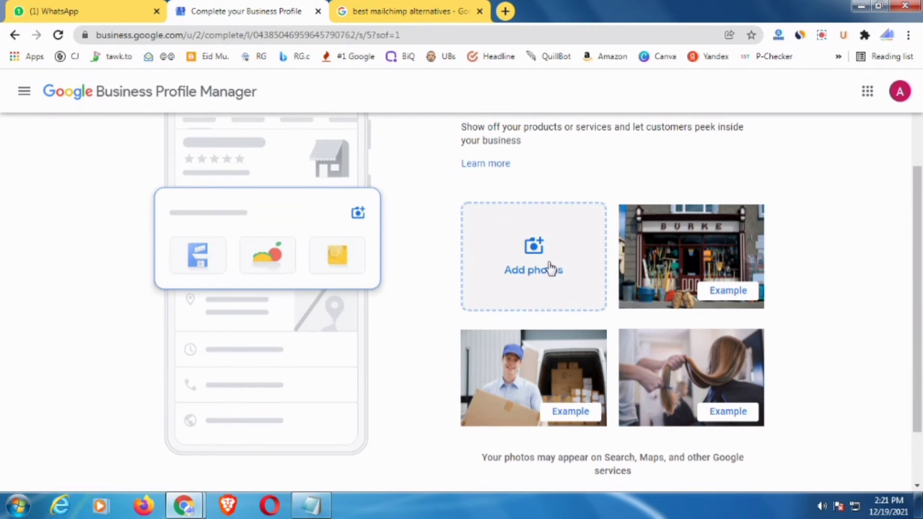
click(66, 11)
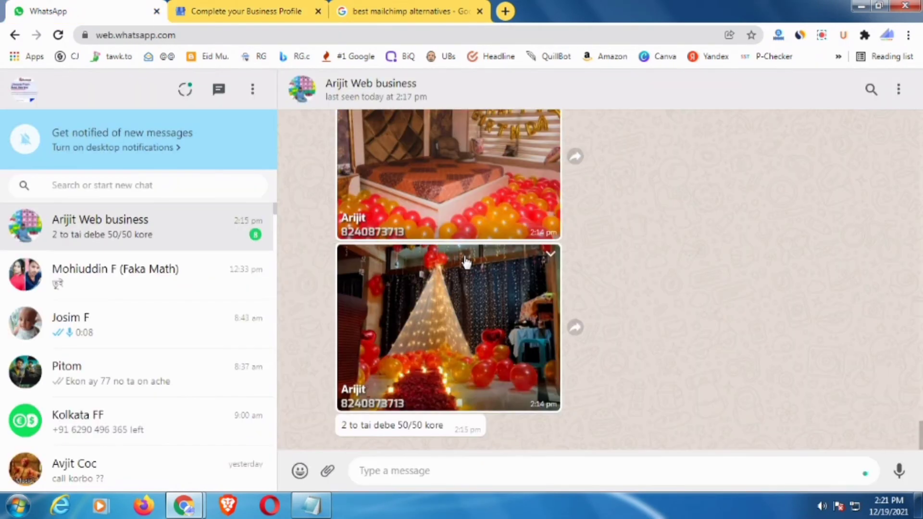
scroll(465, 261, up, 5)
key(ctrl+Tab)
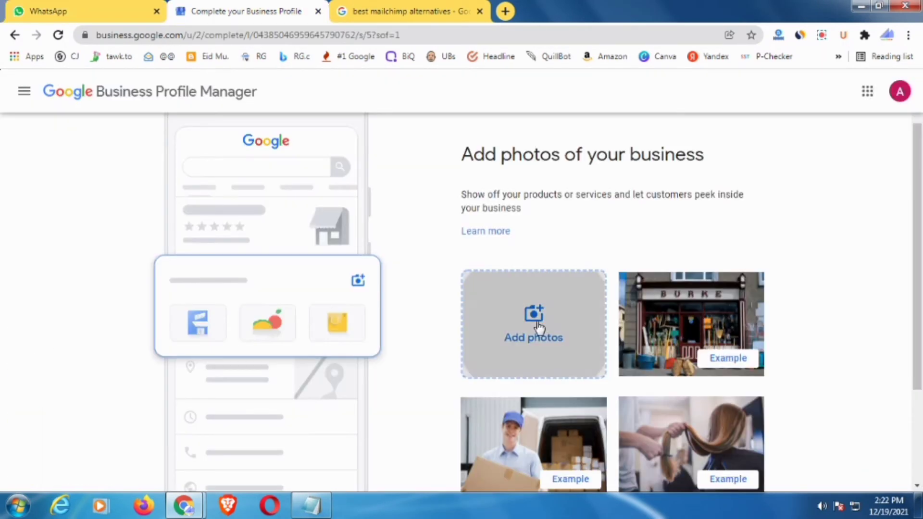
click(539, 329)
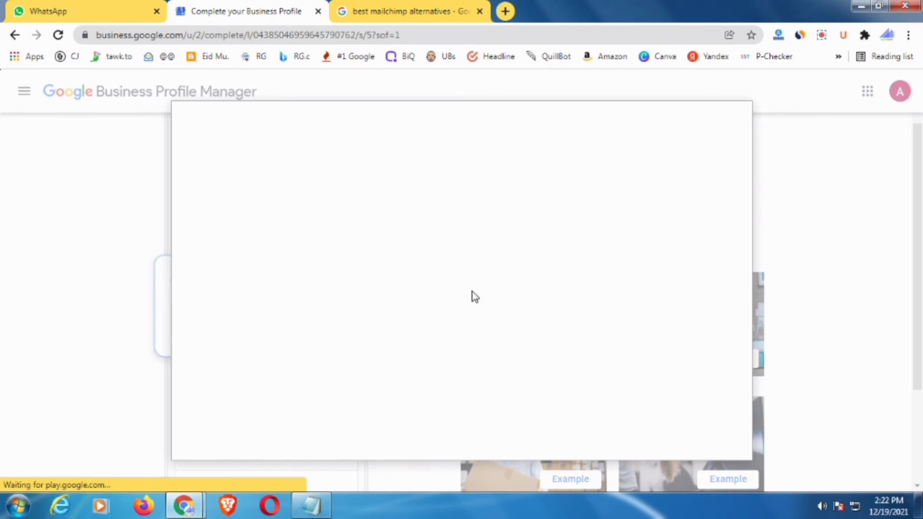
drag(46, 473, 494, 282)
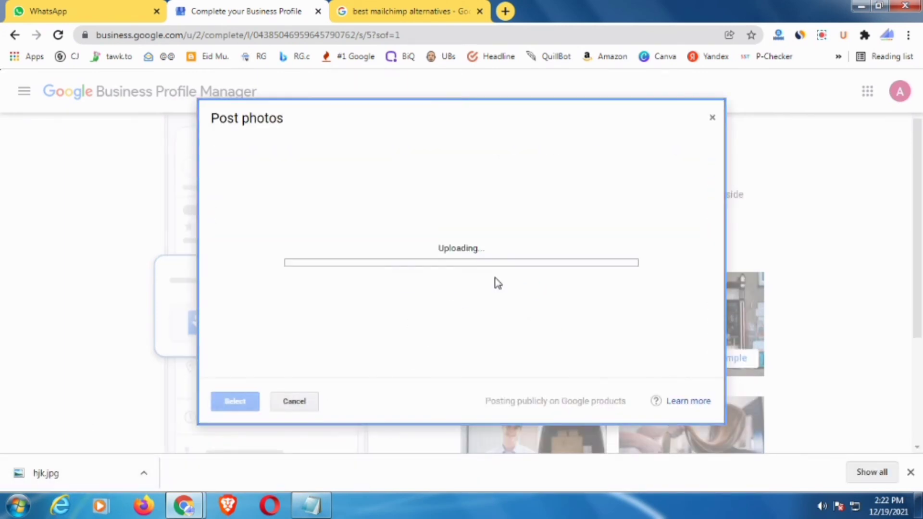
click(911, 472)
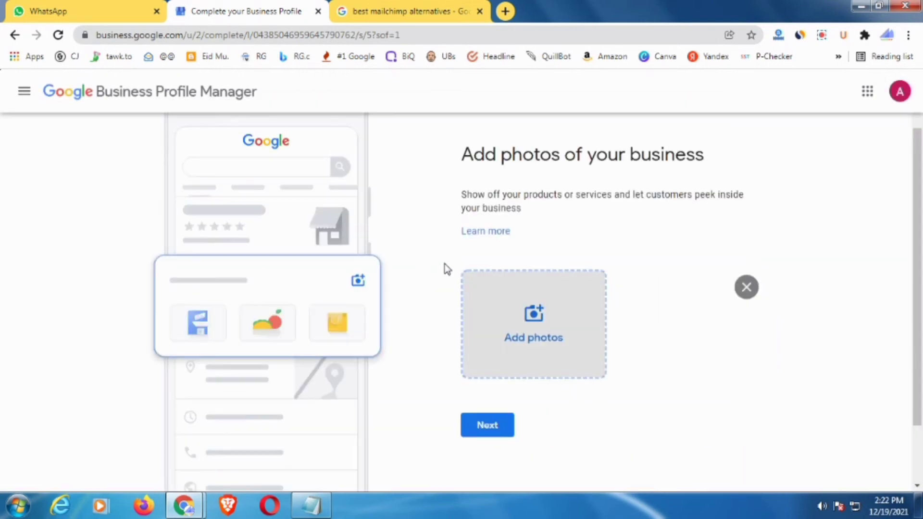
scroll(645, 322, down, 2)
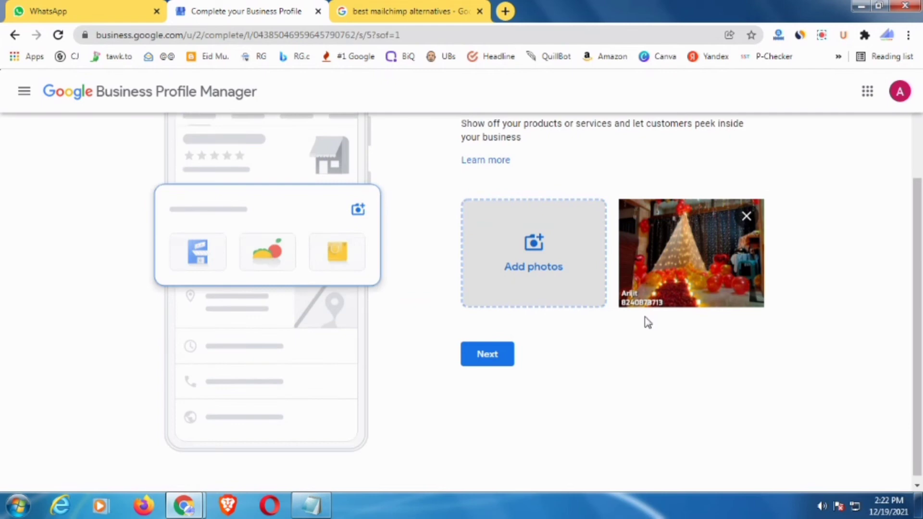
click(487, 349)
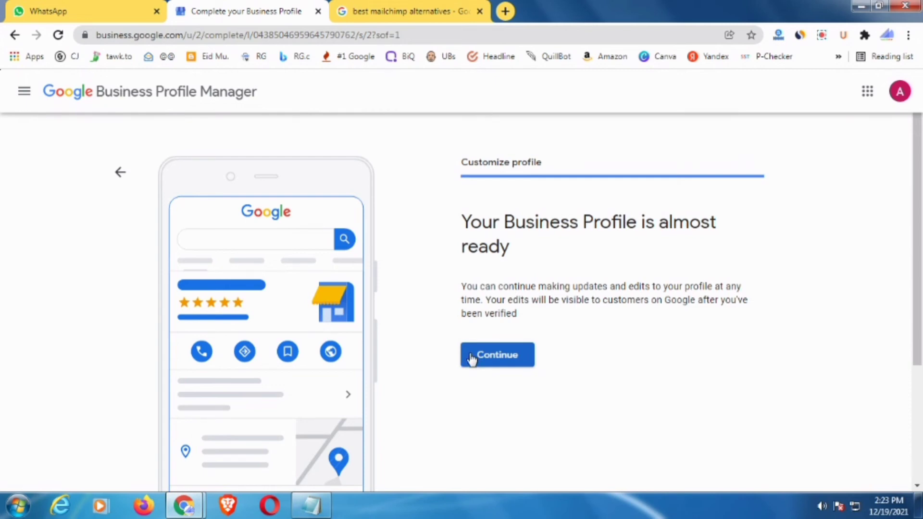
- Continue from the 'Your Business Profile is almost ready' page to the dashboard
scroll(572, 340, down, 3)
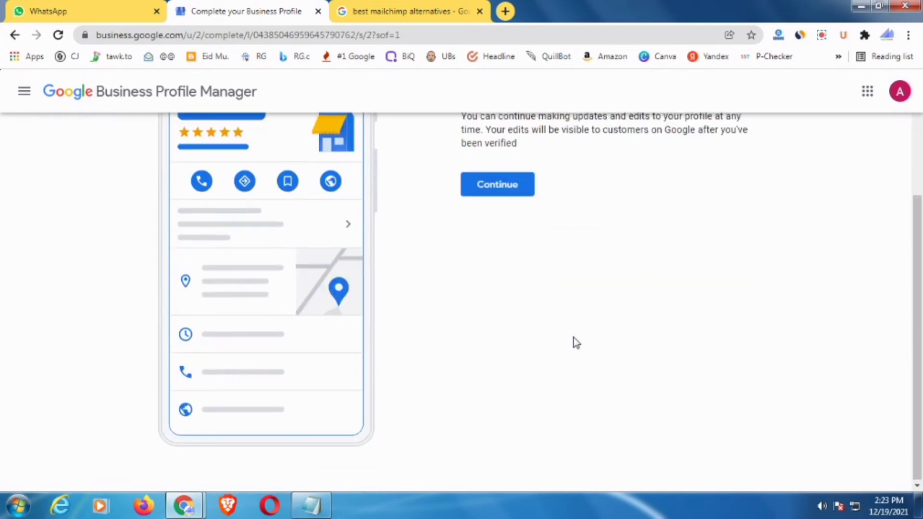
scroll(573, 337, up, 4)
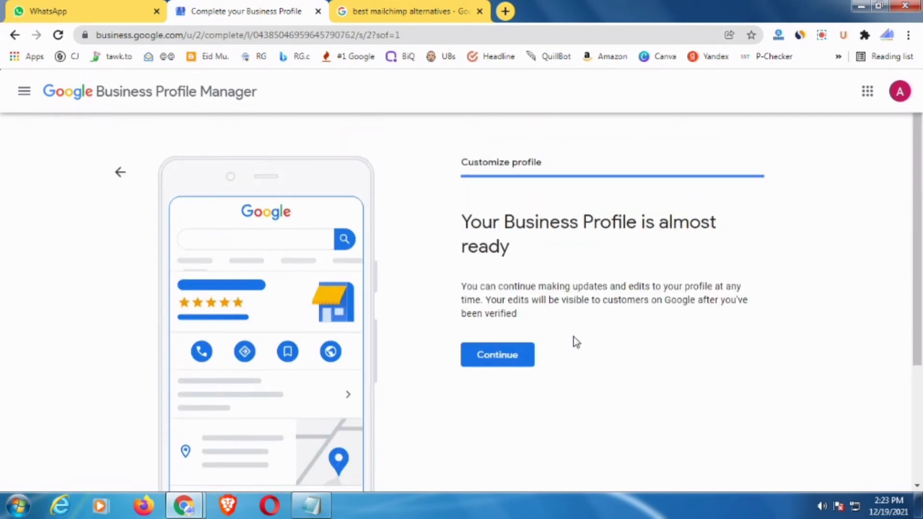
click(503, 355)
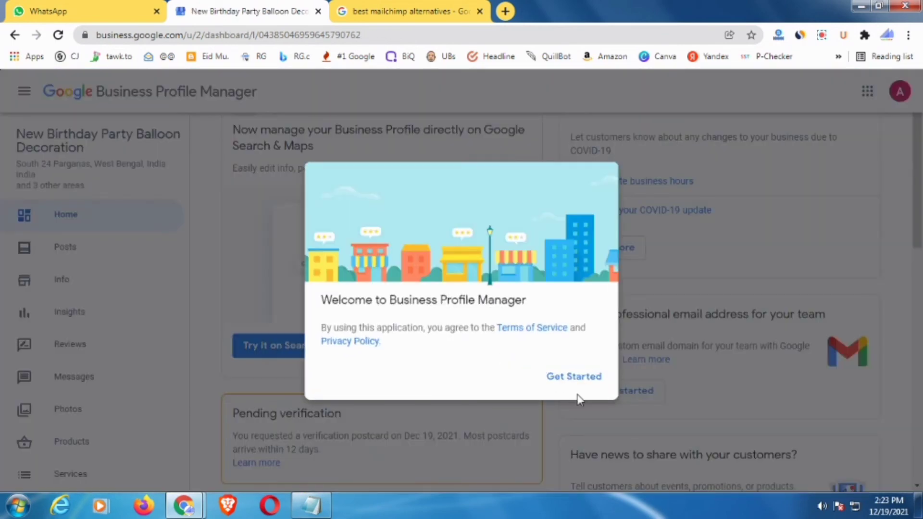
- Dismiss the welcome dialog with Get Started and review the pending postcard verification card
click(576, 377)
scroll(367, 305, down, 10)
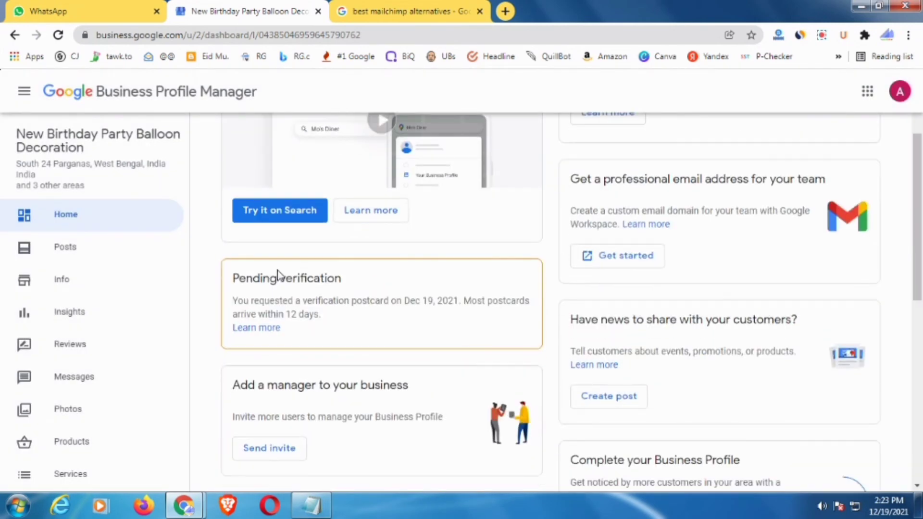
scroll(500, 267, down, 3)
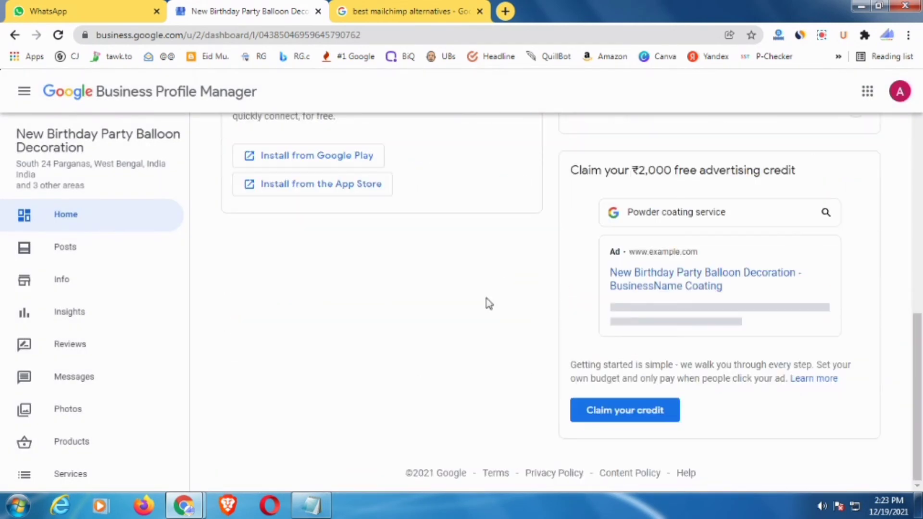
scroll(489, 303, up, 10)
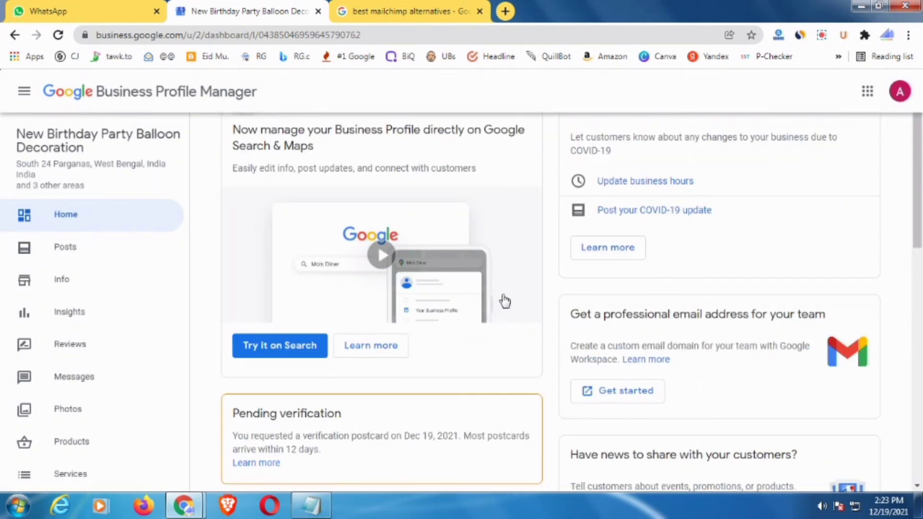
scroll(320, 355, down, 6)
scroll(346, 324, up, 4)
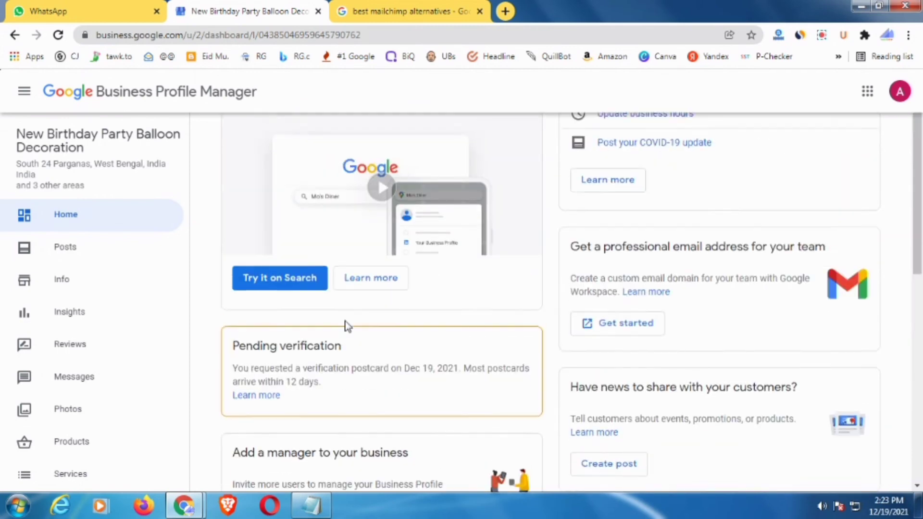
scroll(336, 323, down, 2)
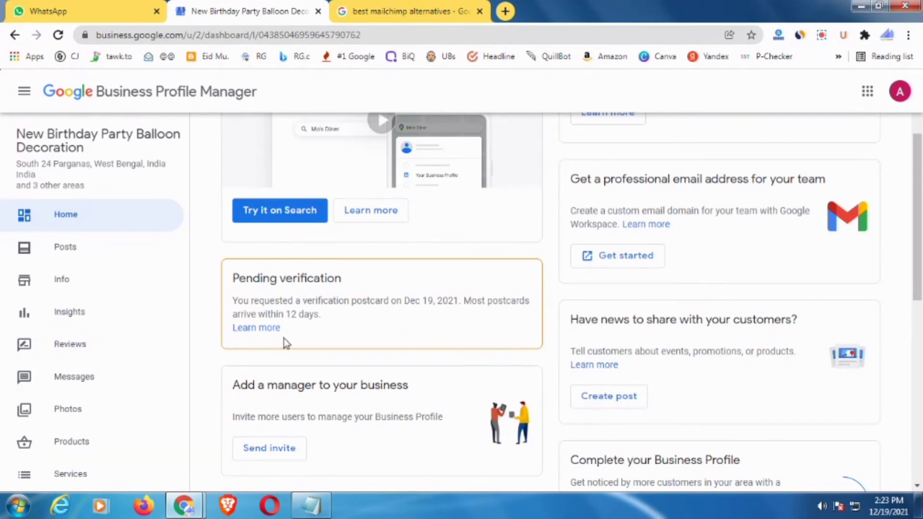
scroll(315, 331, up, 3)
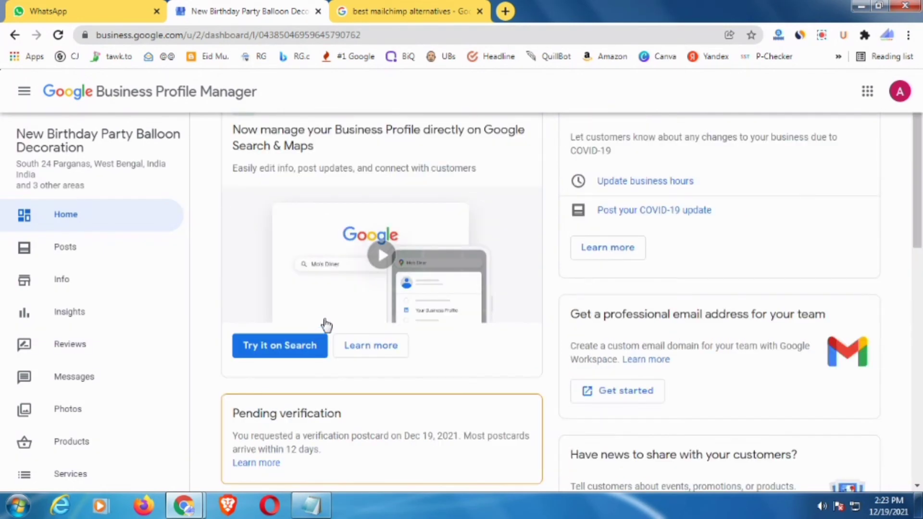
scroll(346, 318, down, 2)
scroll(365, 309, up, 2)
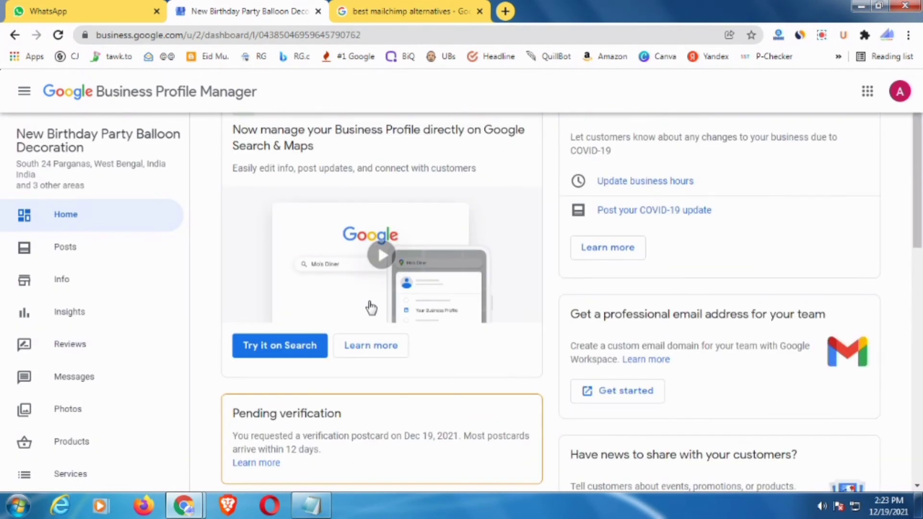